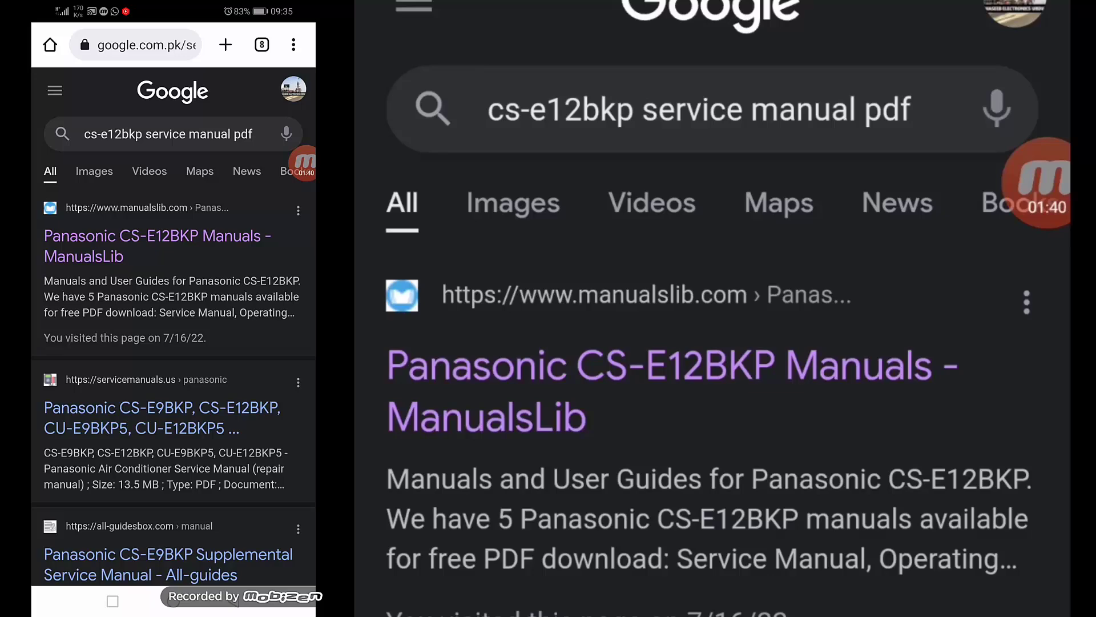
pyautogui.scroll(-2, 172, 343)
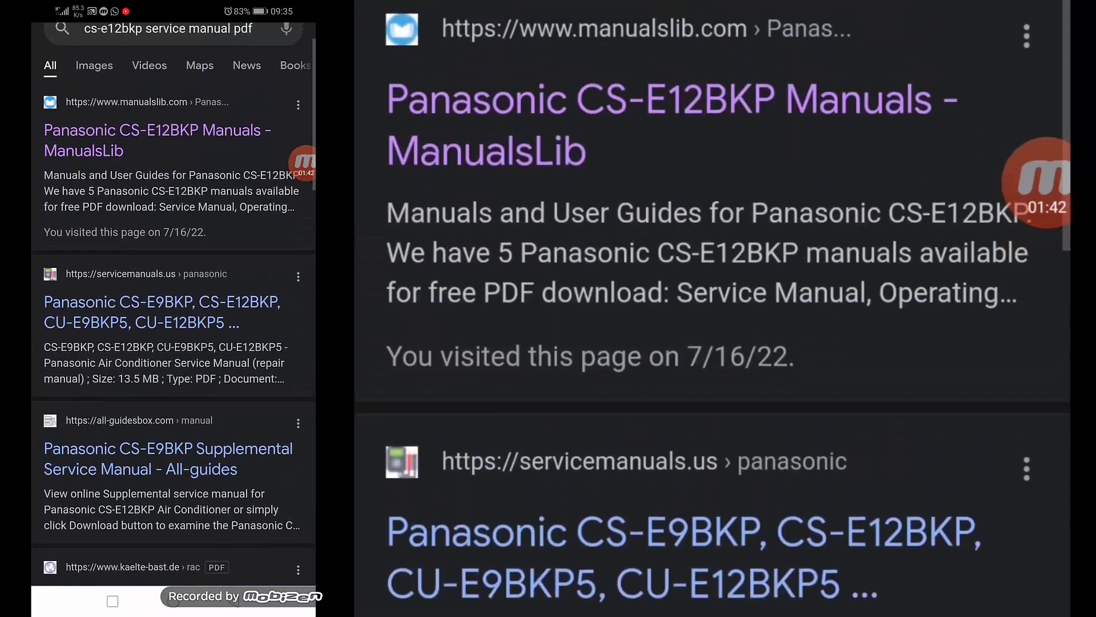
pyautogui.scroll(2, 171, 342)
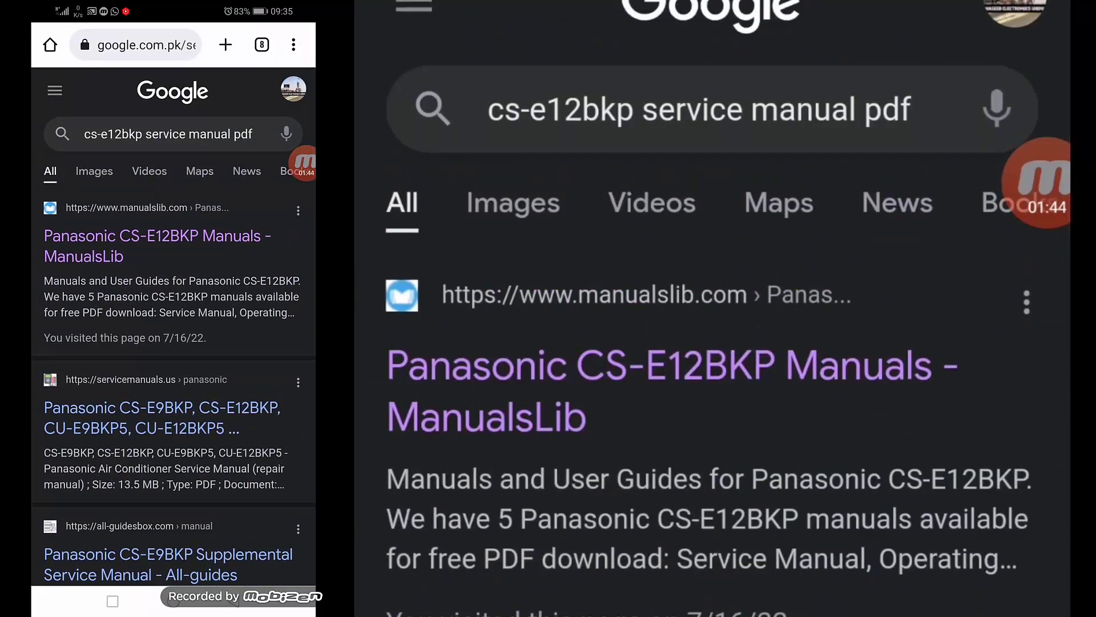
# Open the ManualsLib search result listing the Panasonic CS-E12BKP manuals
pyautogui.click(158, 246)
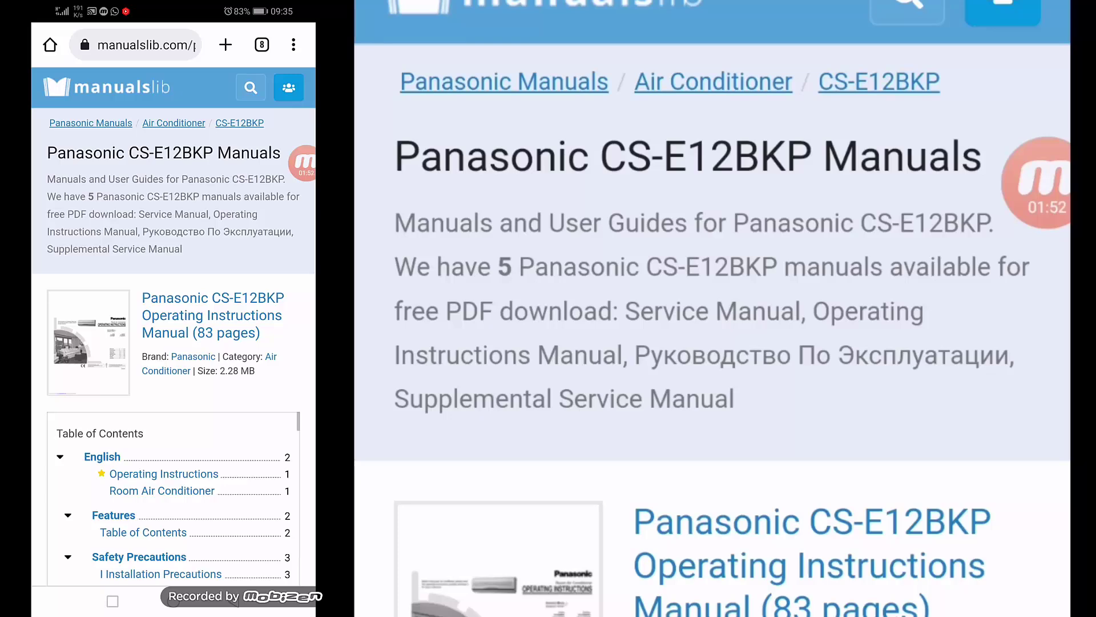
pyautogui.scroll(-3, 172, 498)
pyautogui.scroll(-4, 172, 343)
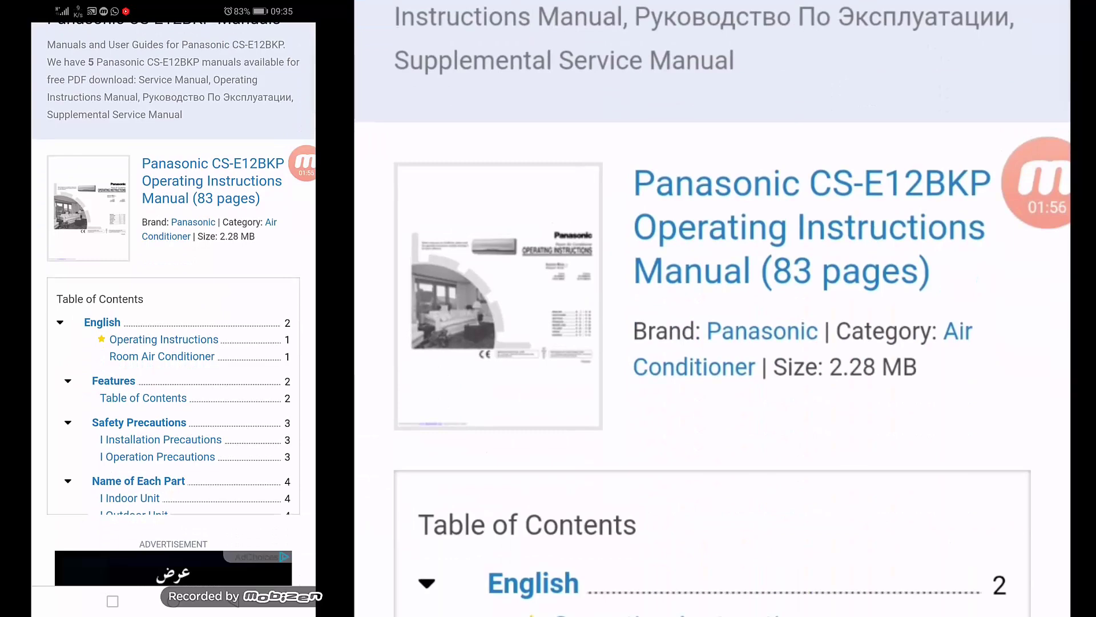
pyautogui.scroll(-3, 171, 394)
pyautogui.scroll(-2, 172, 395)
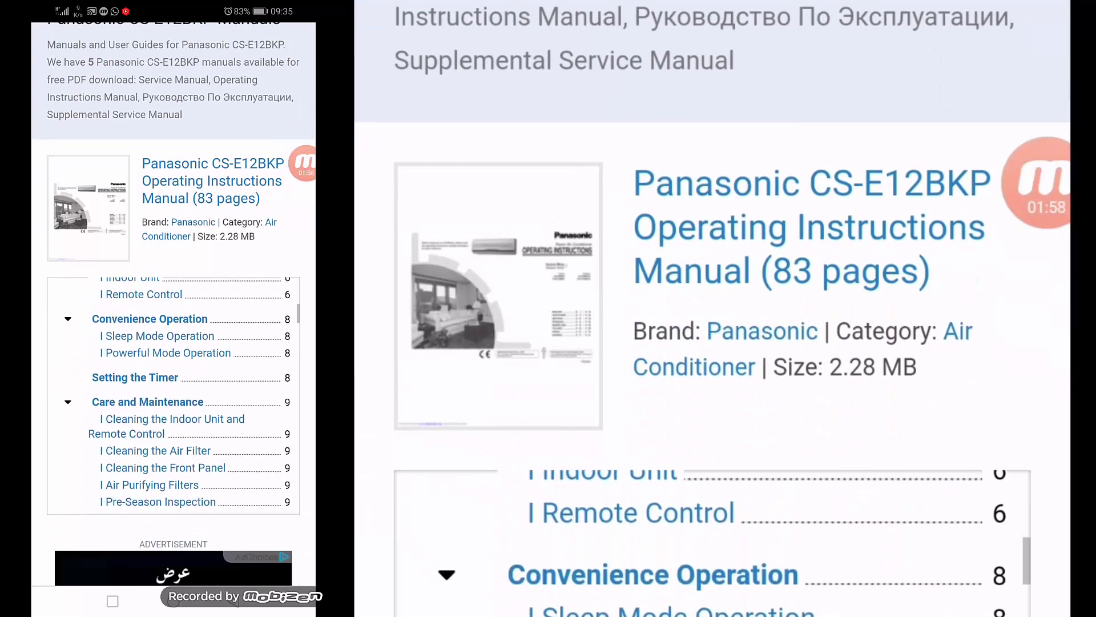
pyautogui.scroll(-2, 172, 394)
pyautogui.scroll(-2, 171, 395)
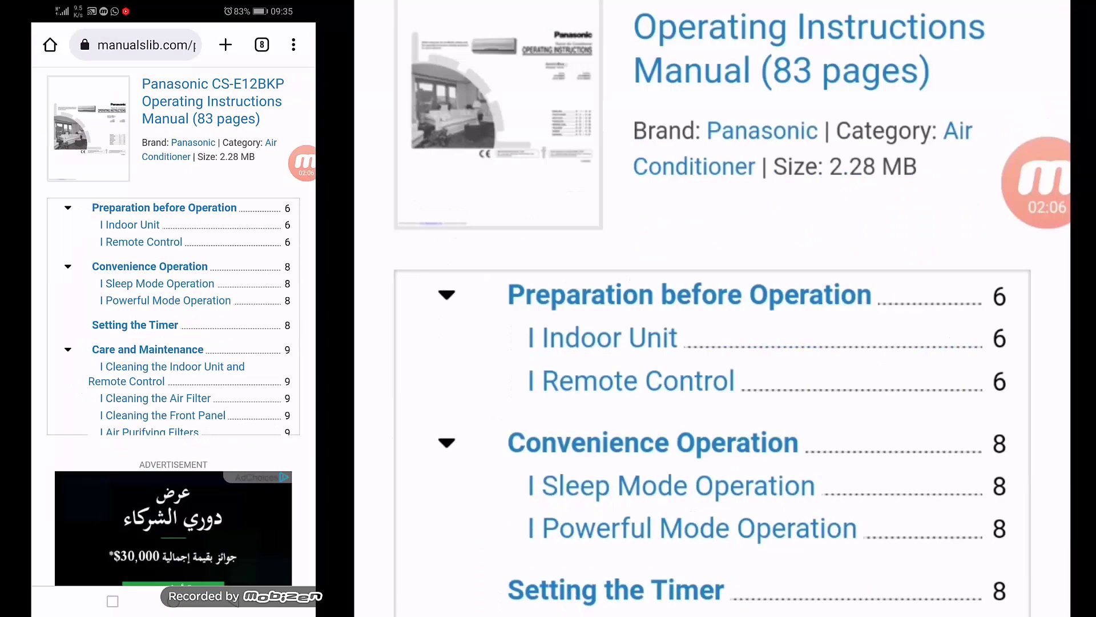
pyautogui.scroll(-4, 172, 343)
pyautogui.scroll(-4, 171, 343)
pyautogui.scroll(-5, 172, 342)
pyautogui.scroll(-4, 172, 344)
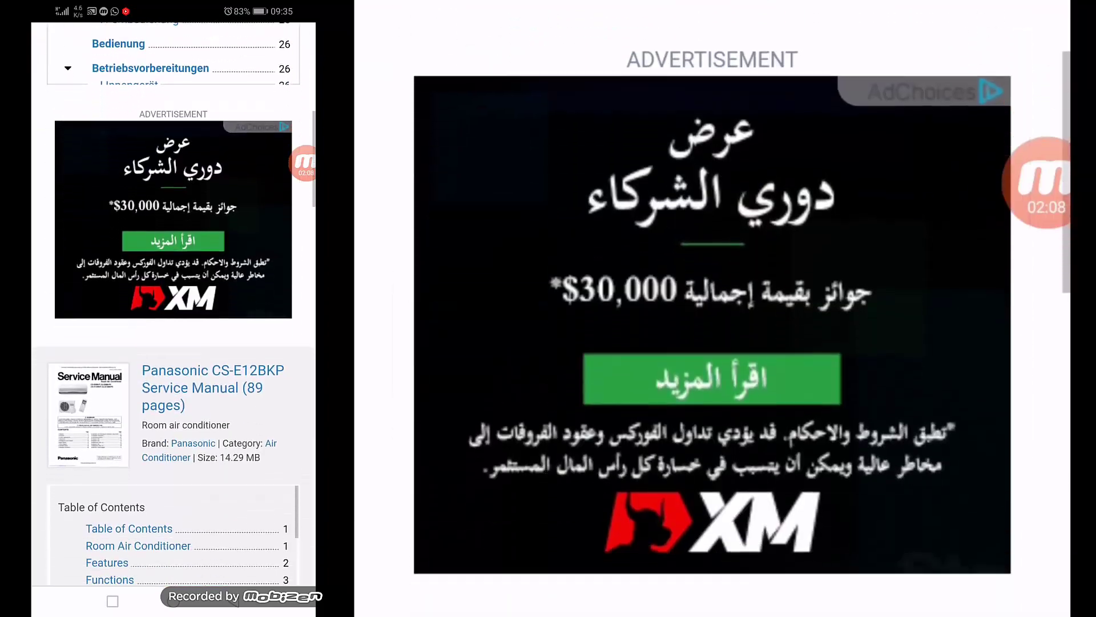
pyautogui.scroll(-4, 171, 342)
pyautogui.scroll(-3, 171, 343)
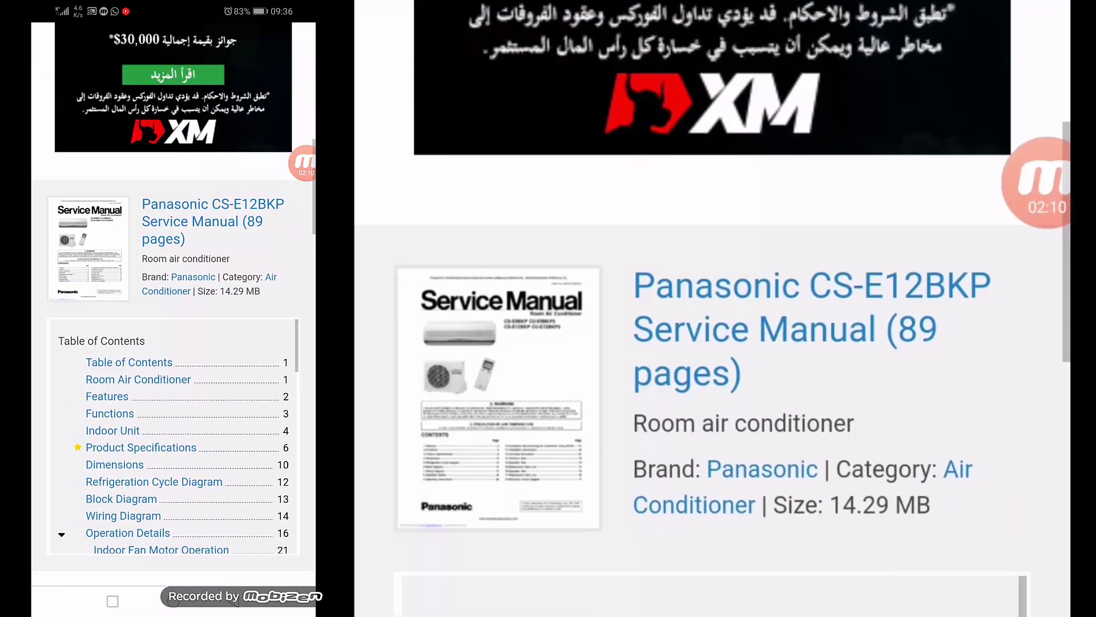
pyautogui.scroll(-2, 172, 343)
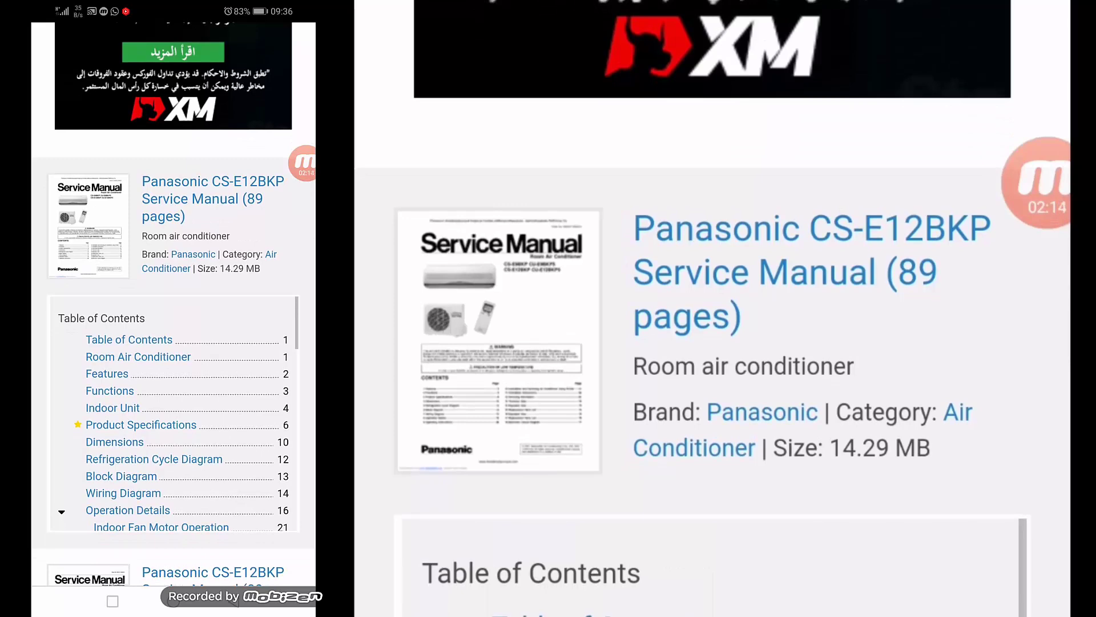
pyautogui.scroll(-4, 172, 411)
pyautogui.scroll(-4, 172, 411)
pyautogui.scroll(-3, 171, 343)
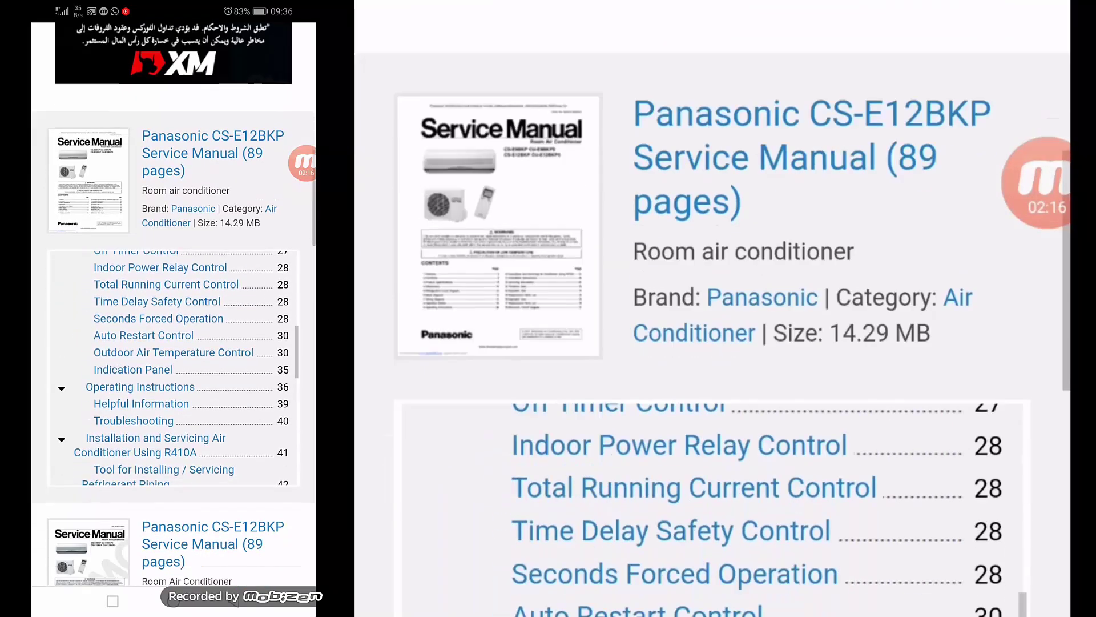
pyautogui.scroll(-4, 172, 343)
pyautogui.scroll(-2, 171, 343)
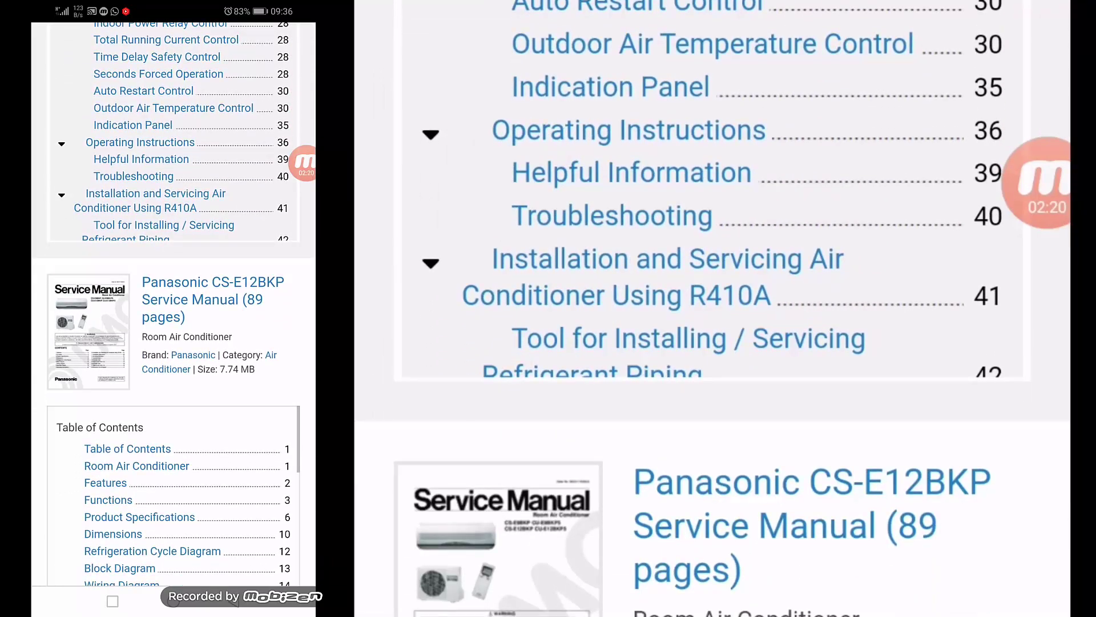
pyautogui.scroll(-5, 171, 496)
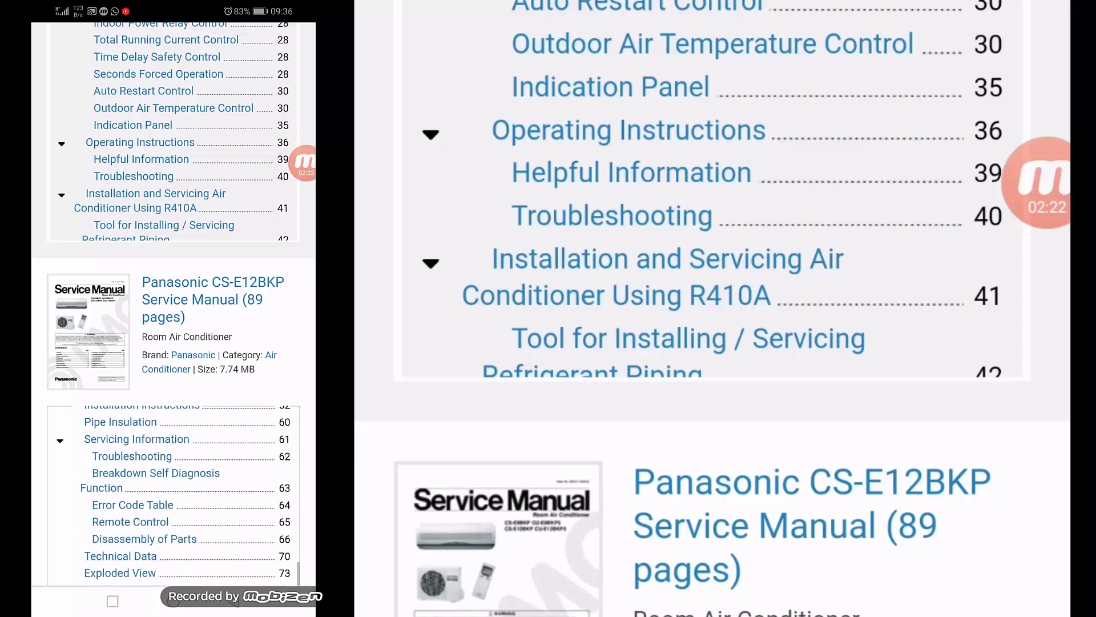
pyautogui.scroll(-5, 171, 343)
pyautogui.scroll(-3, 172, 343)
pyautogui.scroll(-5, 171, 342)
pyautogui.scroll(-5, 171, 342)
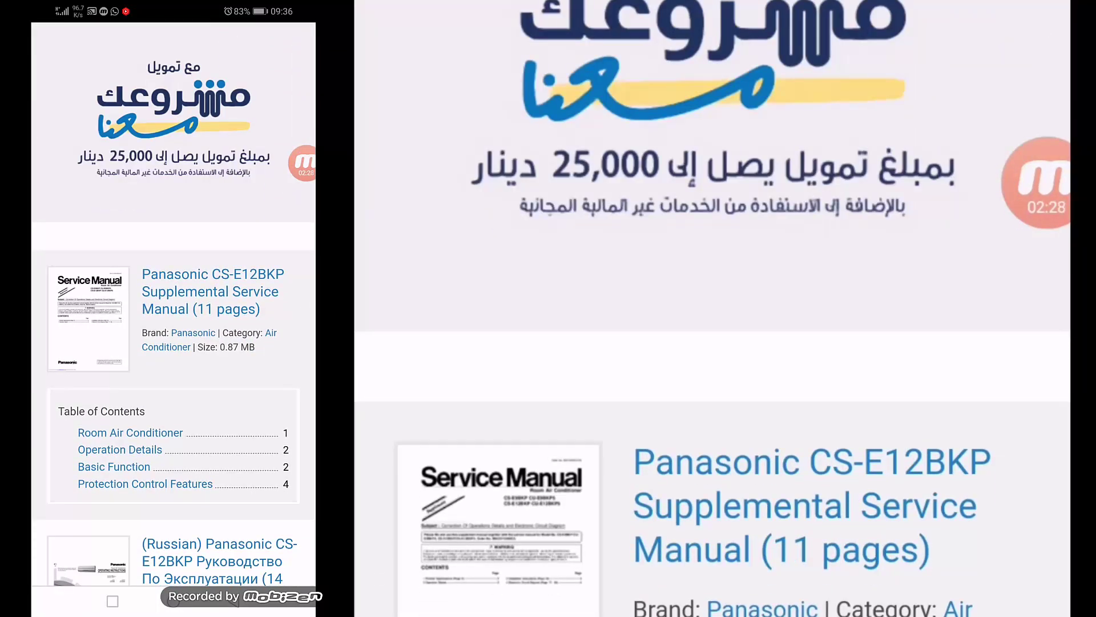
pyautogui.scroll(-4, 171, 343)
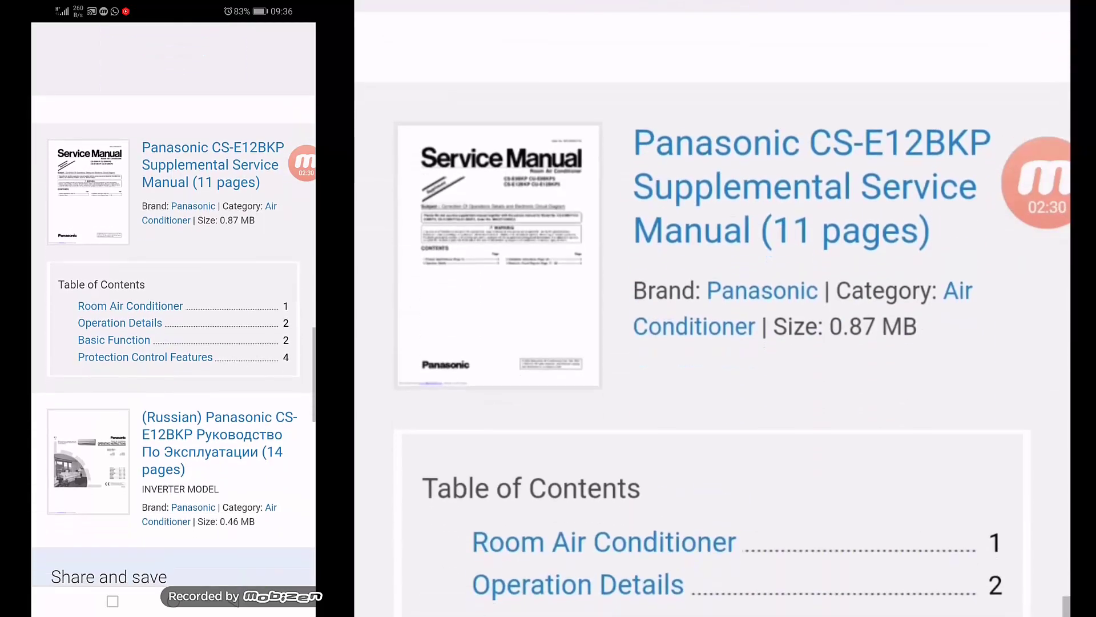
pyautogui.scroll(4, 171, 343)
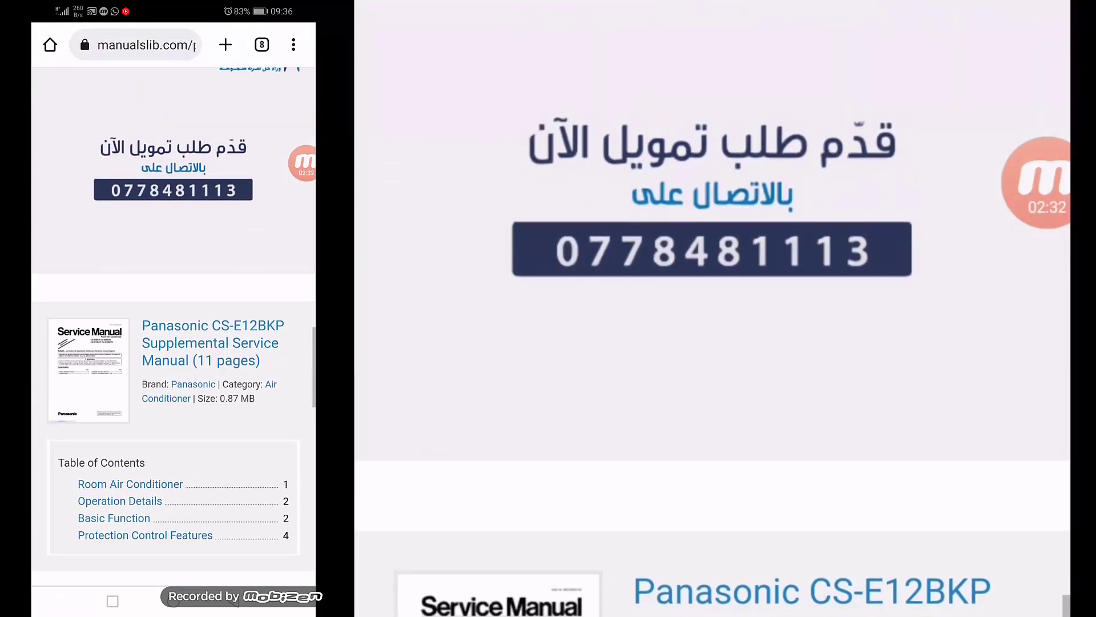
pyautogui.scroll(5, 171, 343)
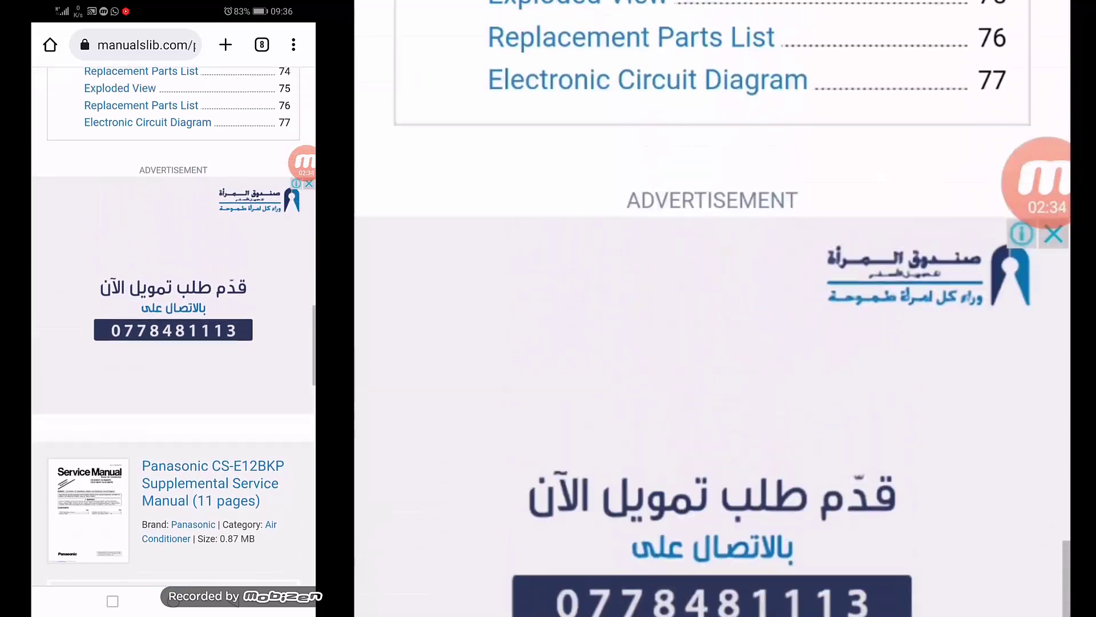
pyautogui.scroll(5, 172, 343)
pyautogui.scroll(8, 171, 343)
pyautogui.scroll(4, 171, 343)
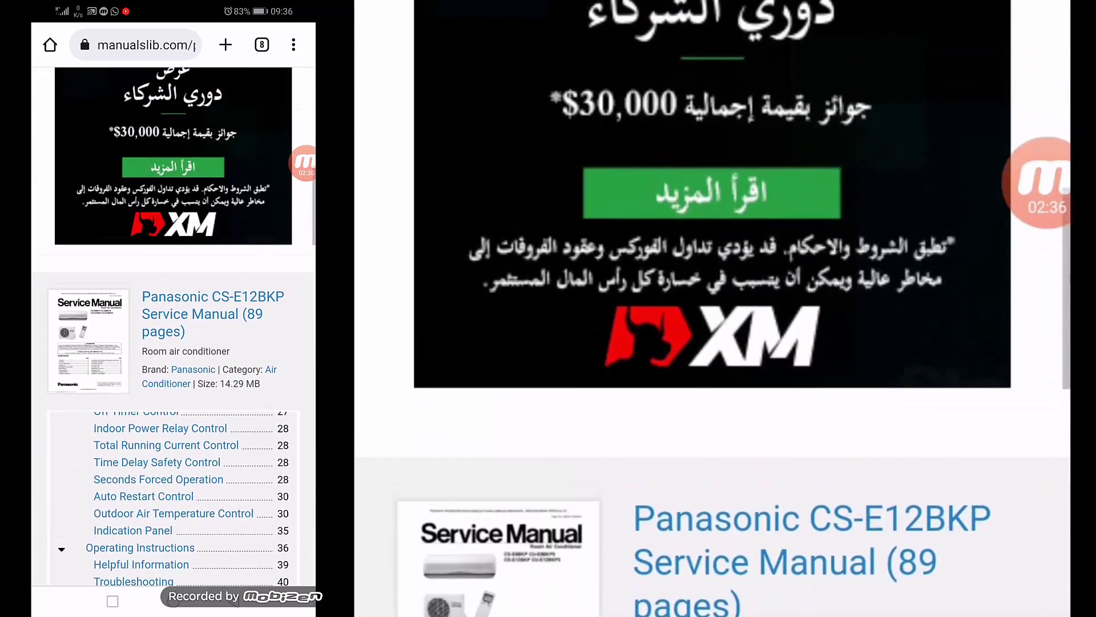
pyautogui.scroll(5, 171, 343)
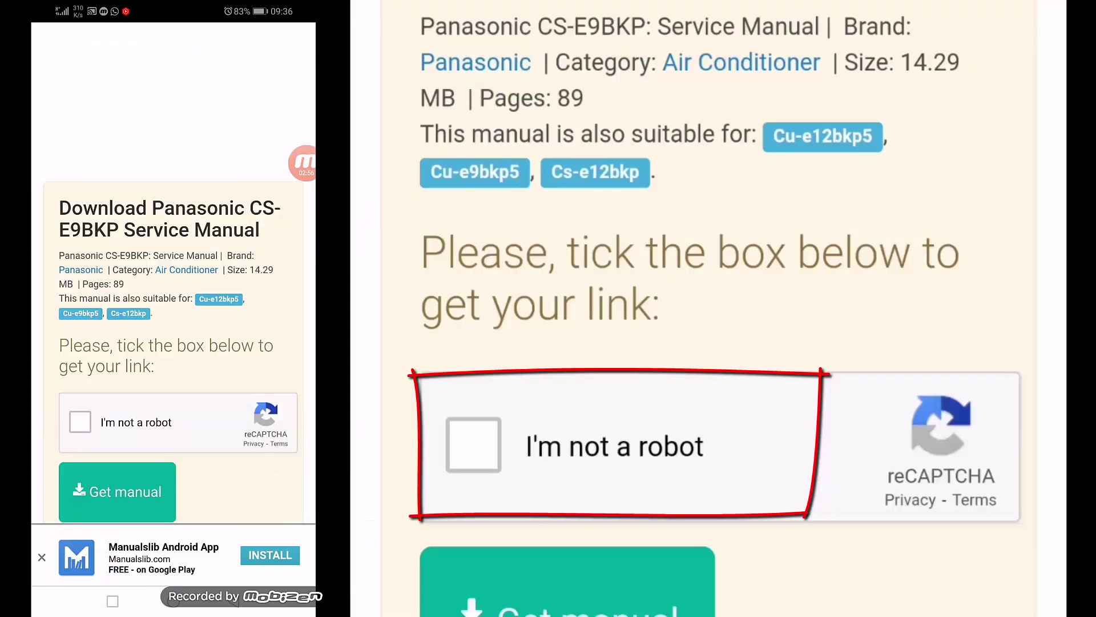
# Pass the robot check and download the CS-E9BKP Service Manual as a PDF
pyautogui.click(80, 422)
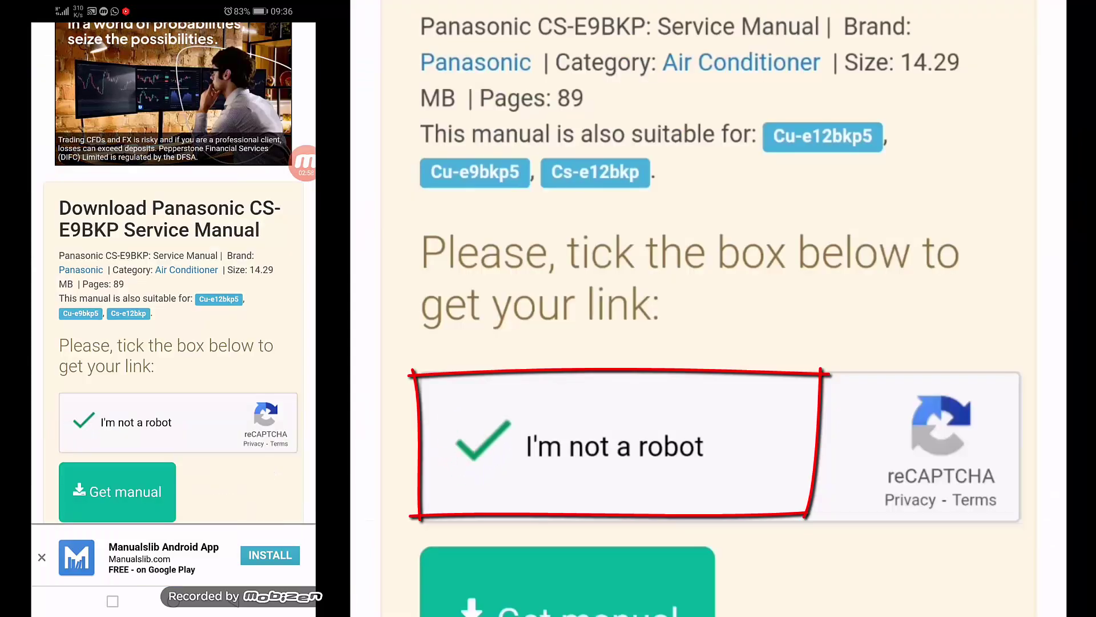
pyautogui.scroll(-2, 172, 342)
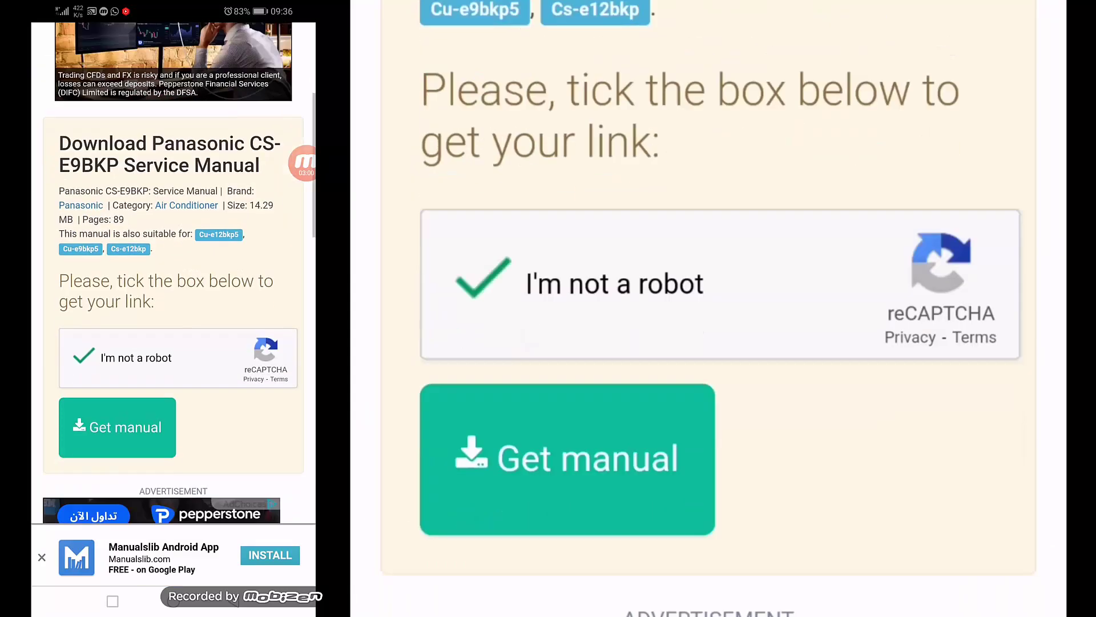
pyautogui.click(118, 367)
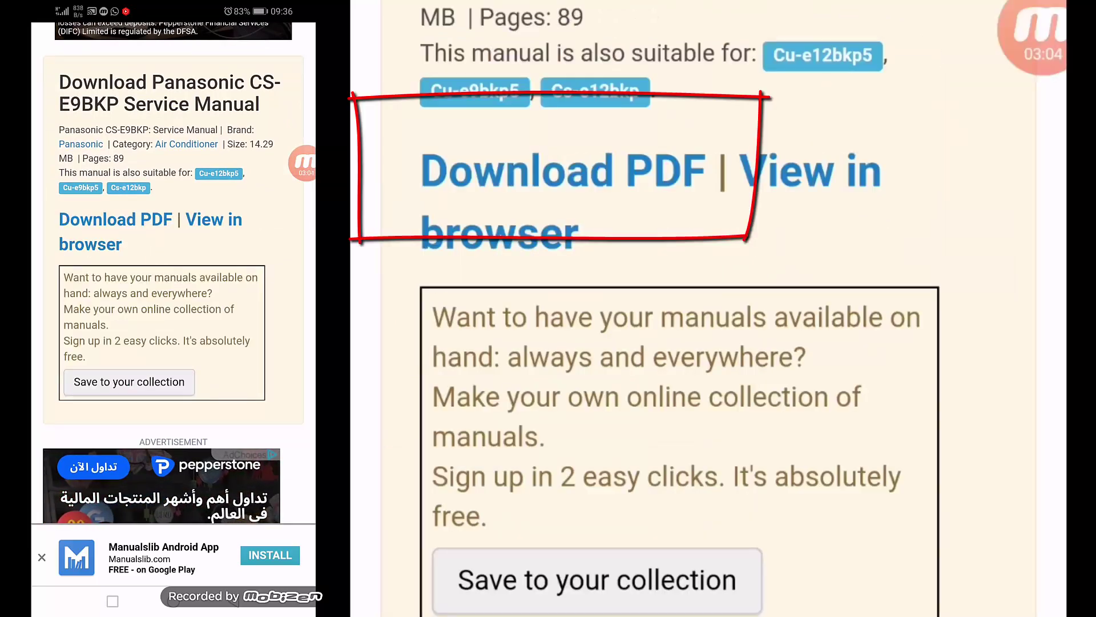
pyautogui.click(116, 220)
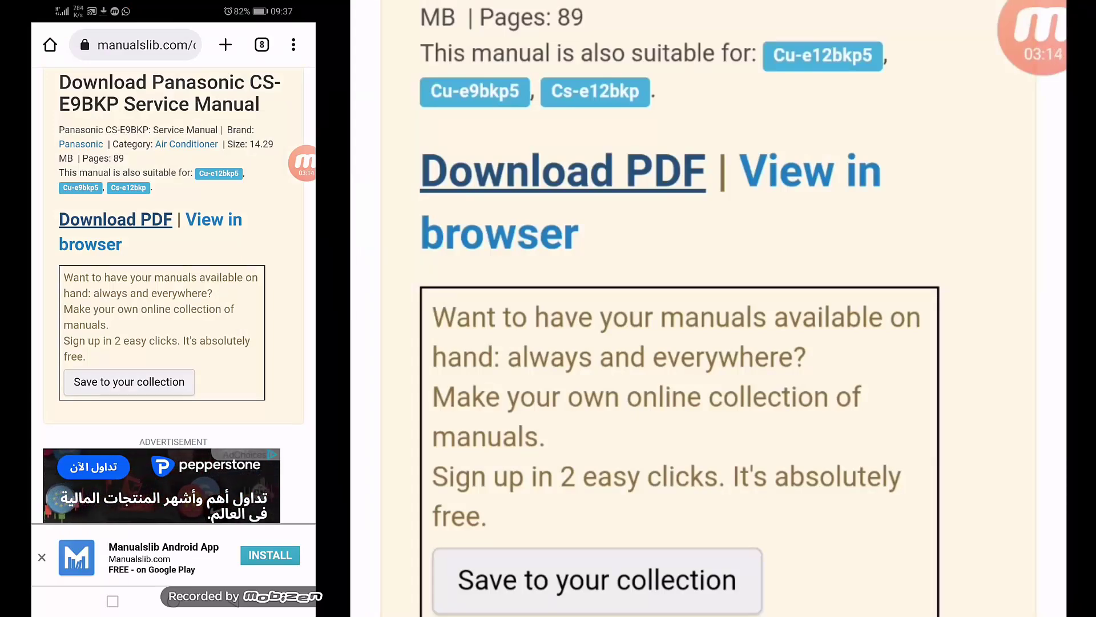
pyautogui.scroll(-5, 171, 343)
pyautogui.scroll(-3, 171, 343)
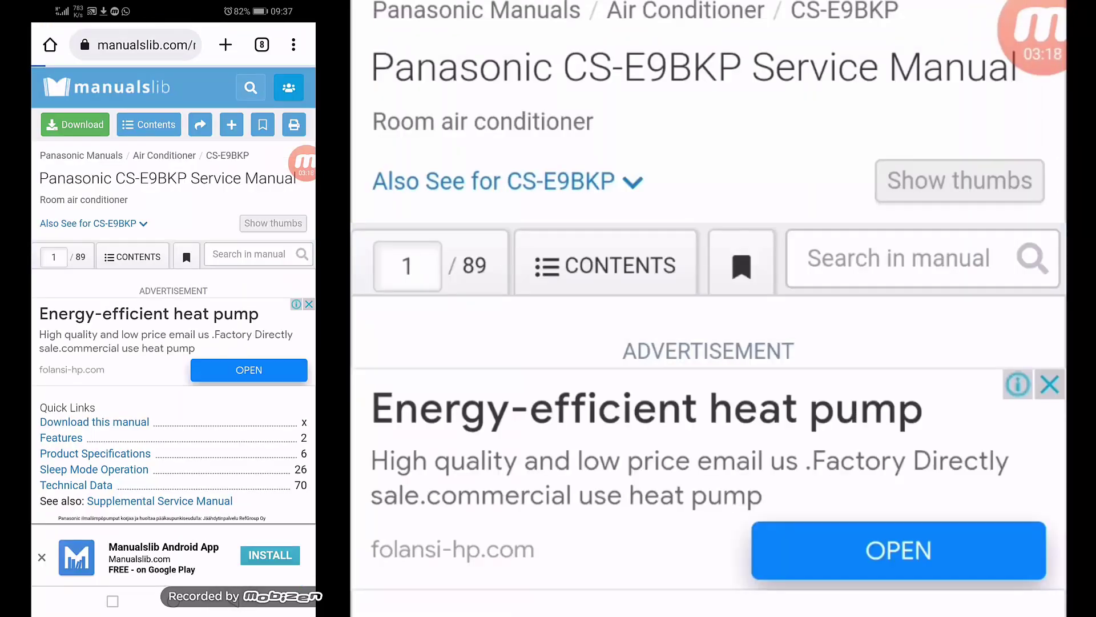
# Go back to ManualsLib's CS-E12BKP manuals list
pyautogui.hotkey('alt', 'Left')
pyautogui.scroll(-5, 172, 342)
pyautogui.scroll(-3, 172, 343)
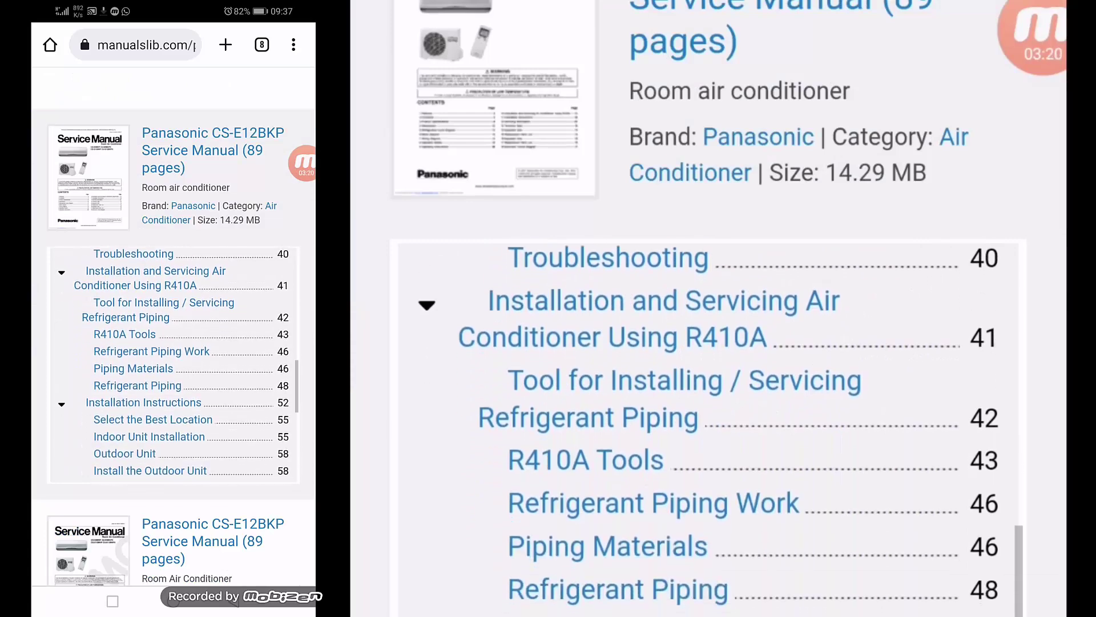
pyautogui.scroll(-3, 171, 343)
pyautogui.scroll(-3, 171, 343)
pyautogui.scroll(-3, 171, 342)
pyautogui.scroll(-3, 172, 343)
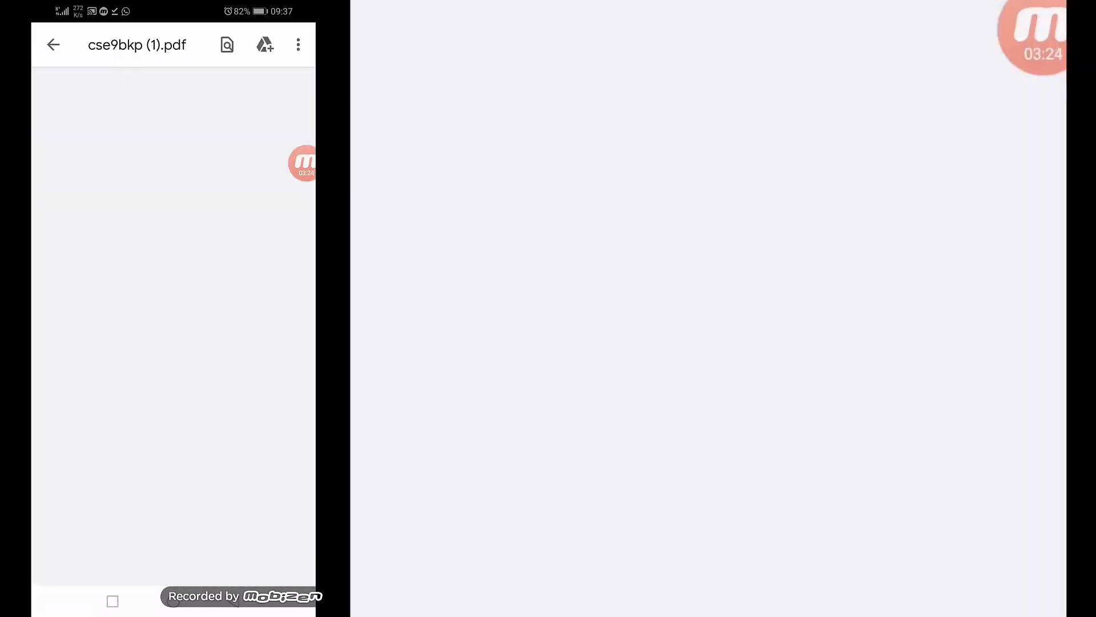
pyautogui.scroll(-5, 172, 411)
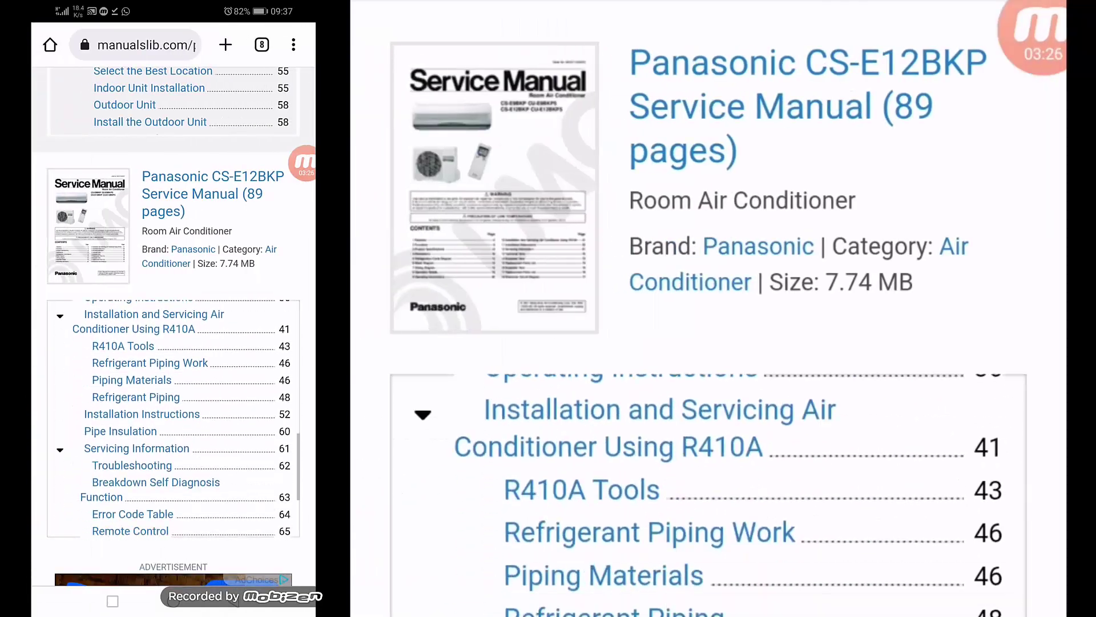
pyautogui.scroll(-2, 171, 412)
pyautogui.scroll(-6, 171, 343)
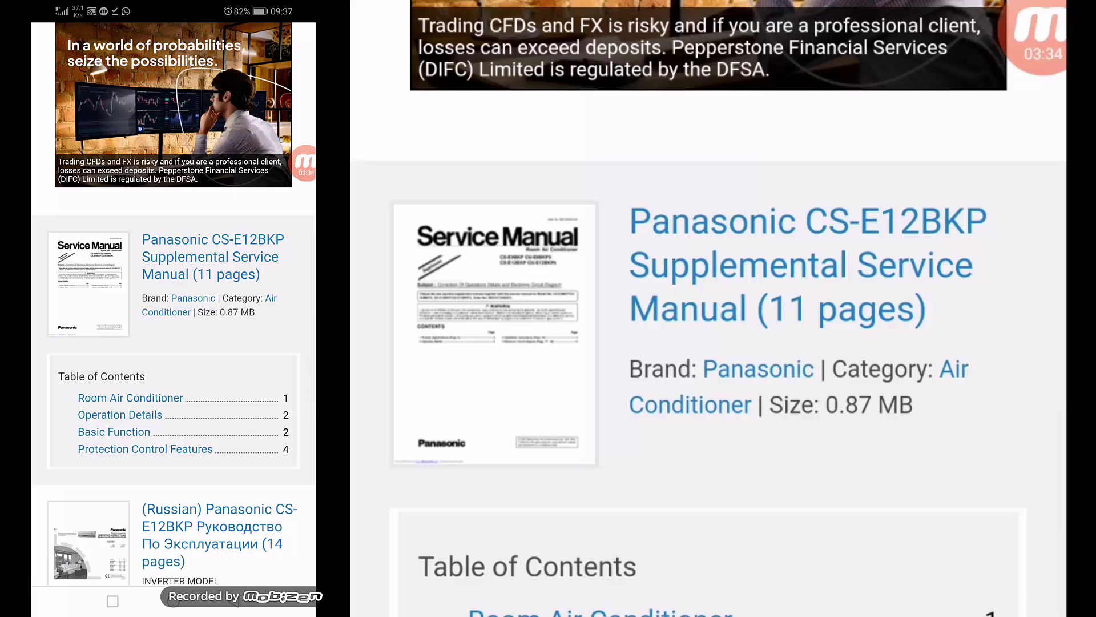
# Download the 11-page Supplemental Service Manual again as cse9bkp (2).pdf, then return
pyautogui.click(213, 256)
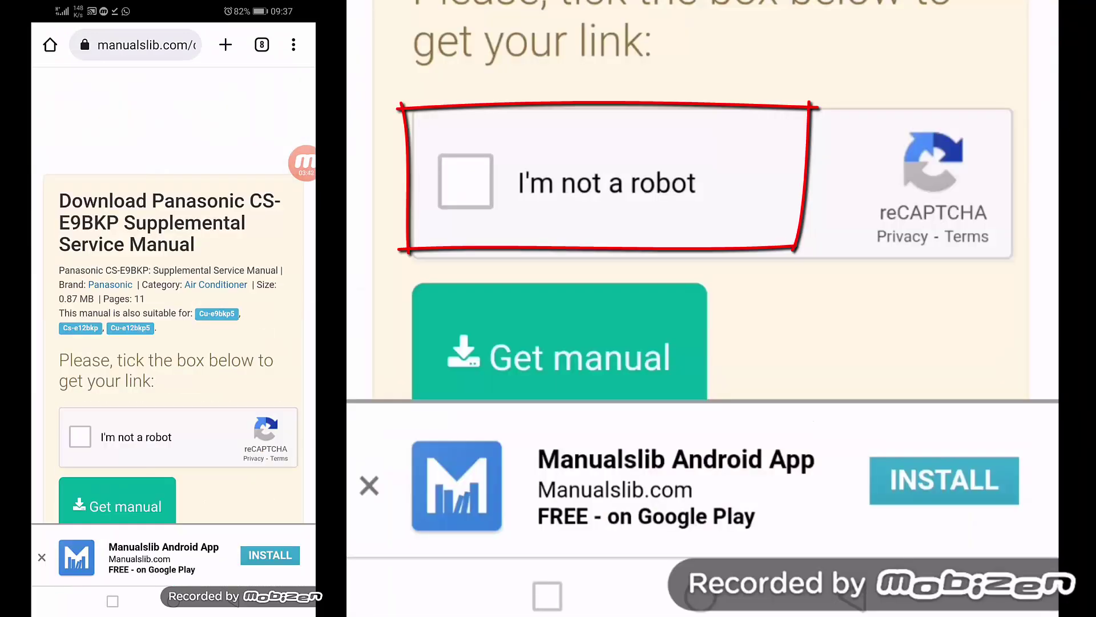
pyautogui.click(79, 437)
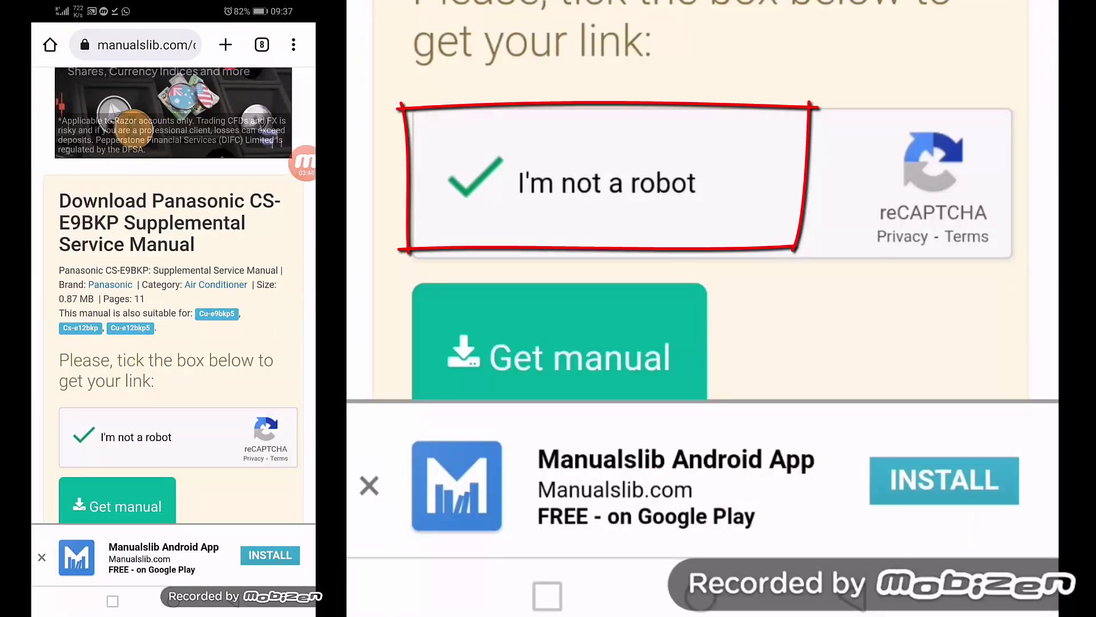
pyautogui.click(117, 506)
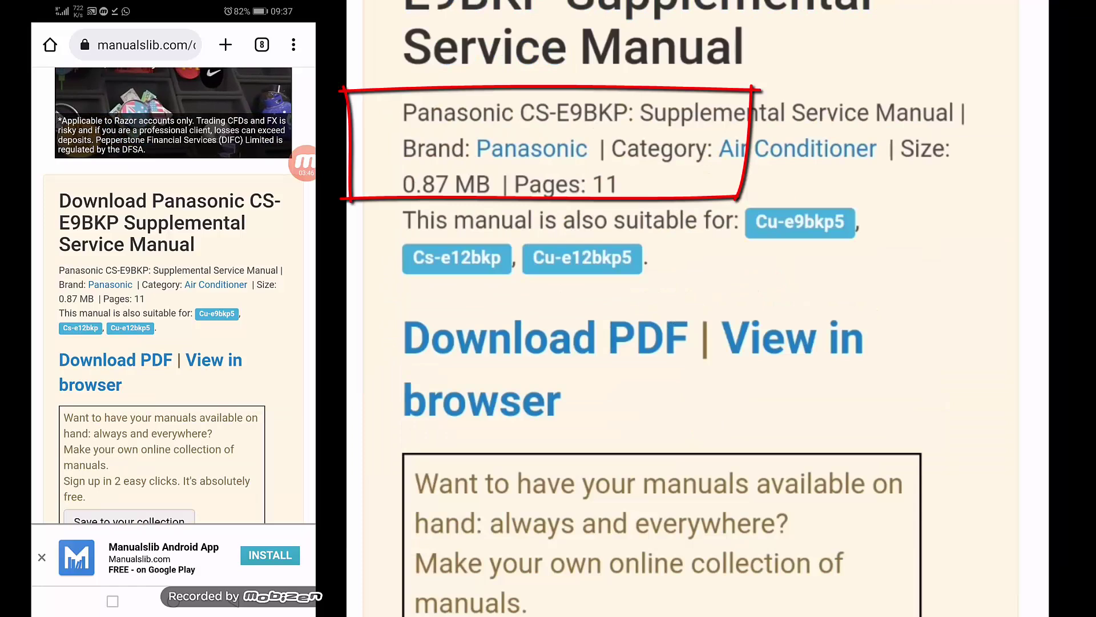
pyautogui.click(115, 285)
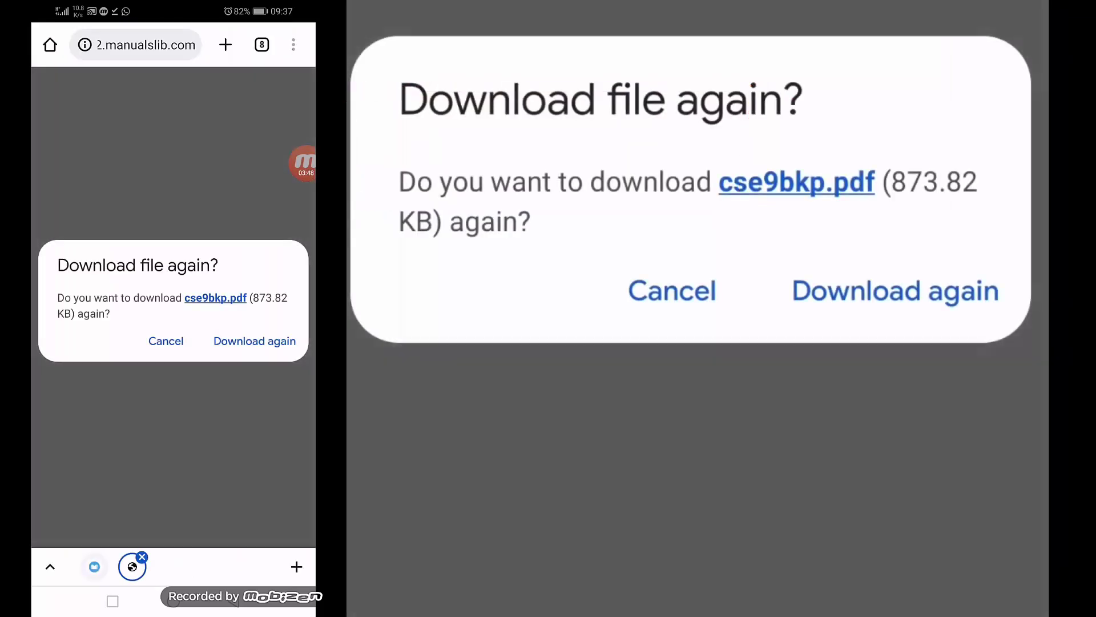
pyautogui.click(255, 341)
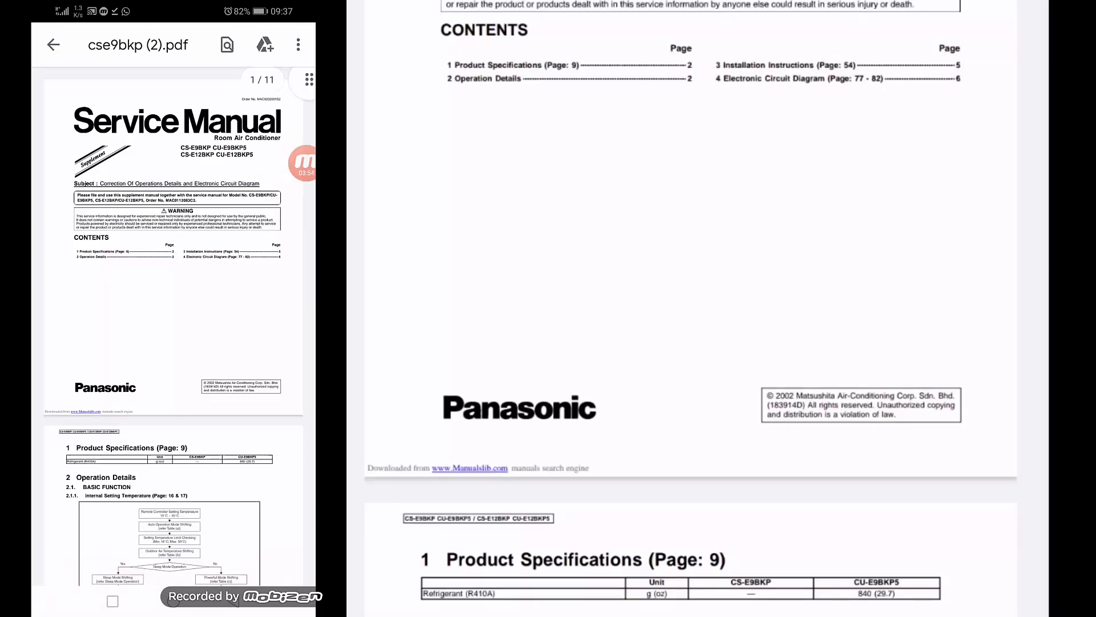
pyautogui.click(54, 45)
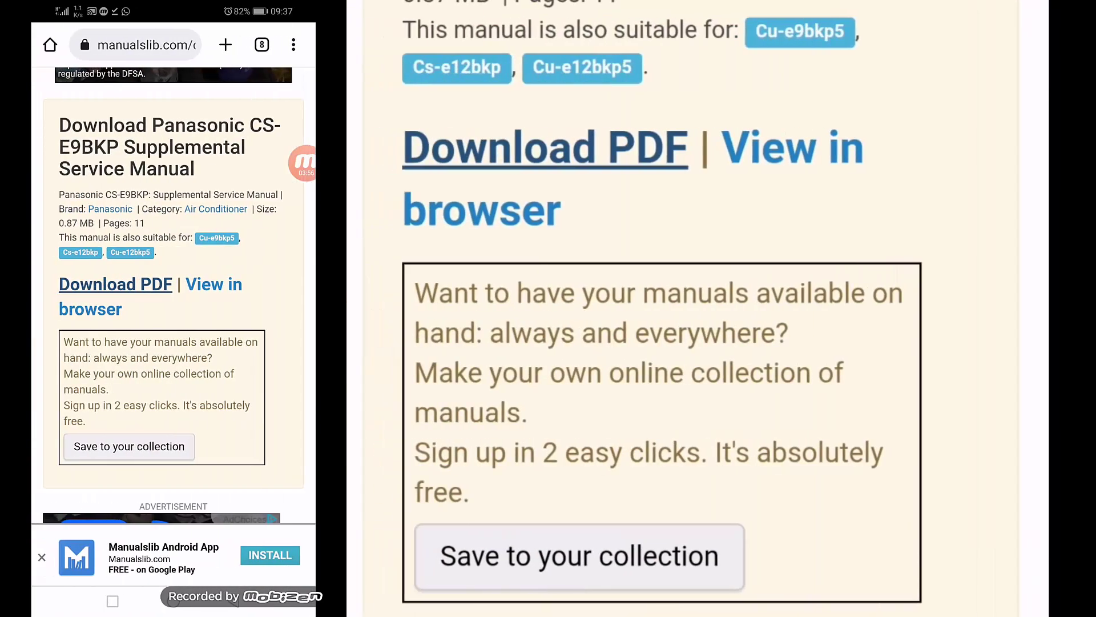
# From the home screen, open the Files app's Download Manager list of downloaded files
pyautogui.press('Home')
pyautogui.moveTo(257, 343); pyautogui.dragTo(69, 342)
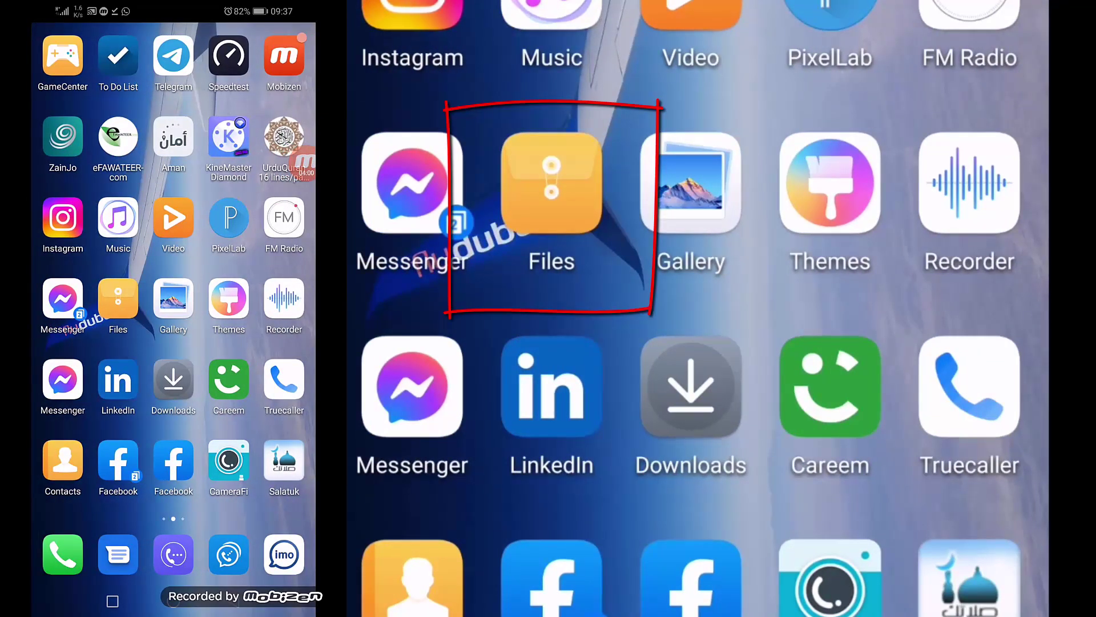
pyautogui.click(119, 304)
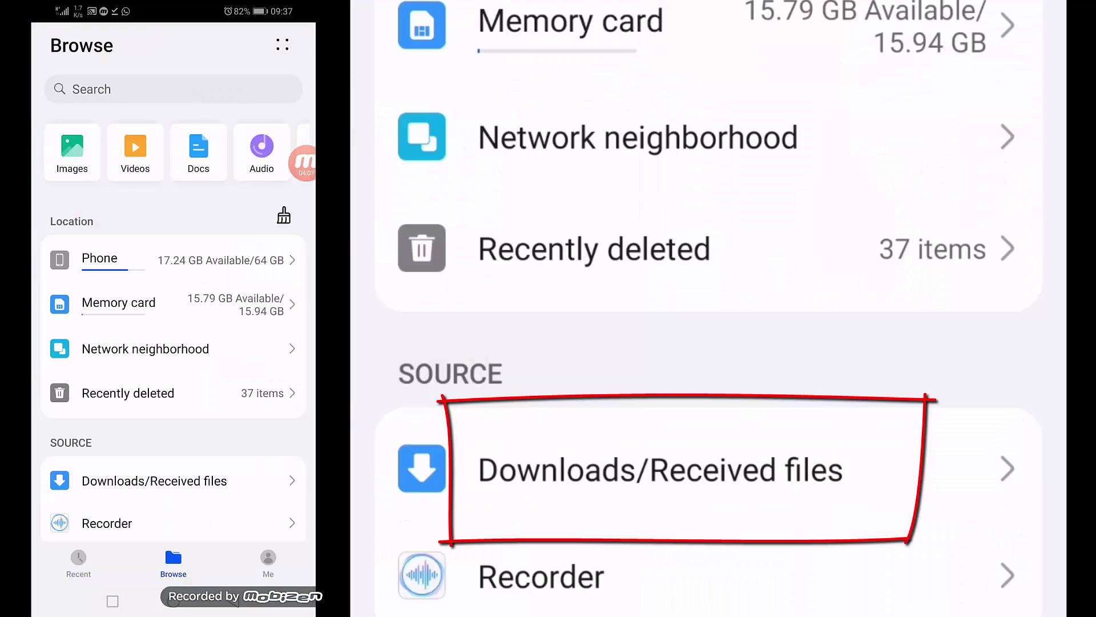
pyautogui.click(154, 481)
pyautogui.click(171, 317)
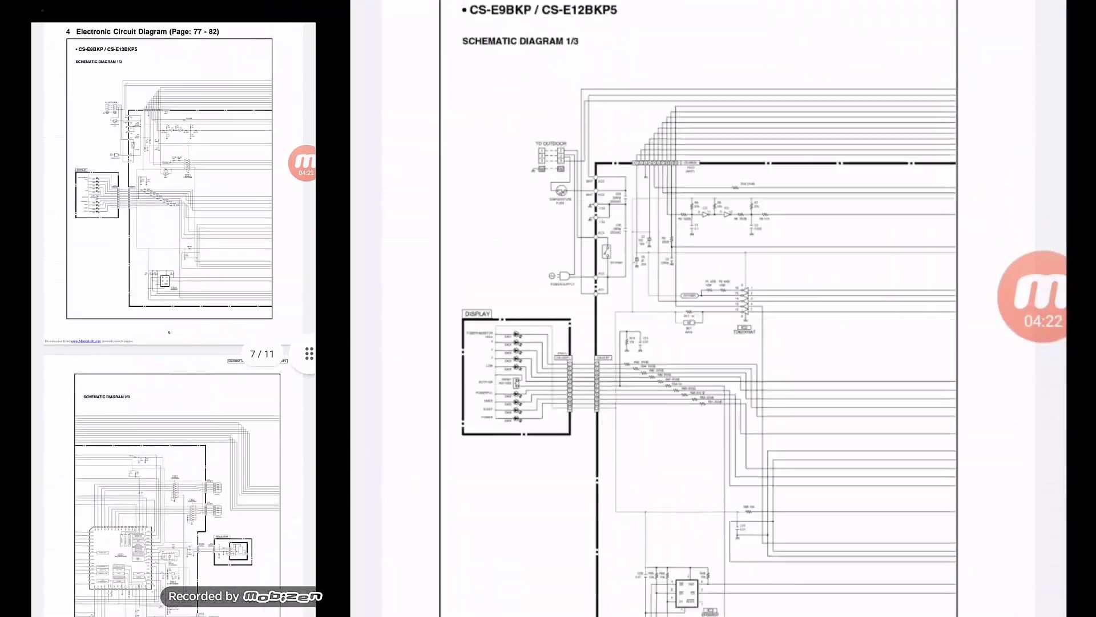
pyautogui.scroll(-12, 709, 342)
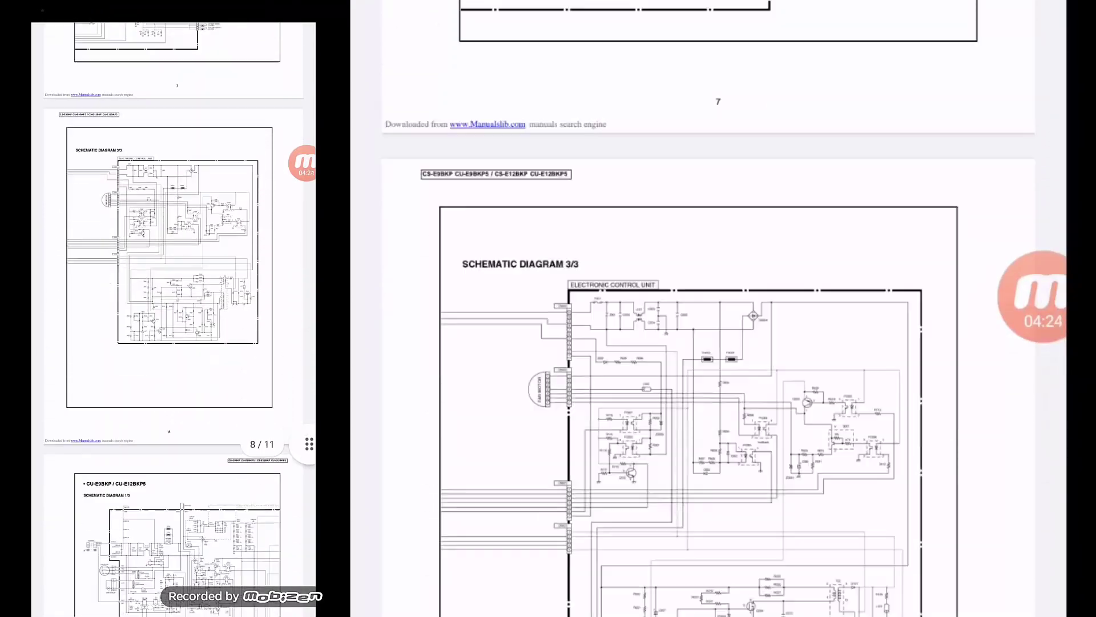
pyautogui.scroll(-15, 710, 343)
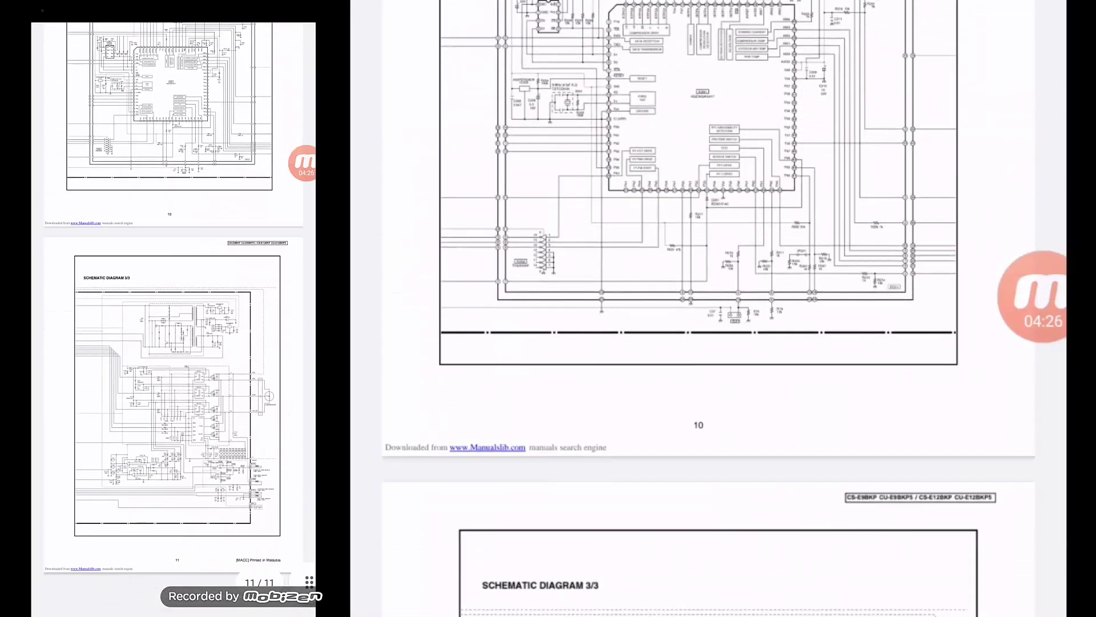
pyautogui.scroll(15, 709, 343)
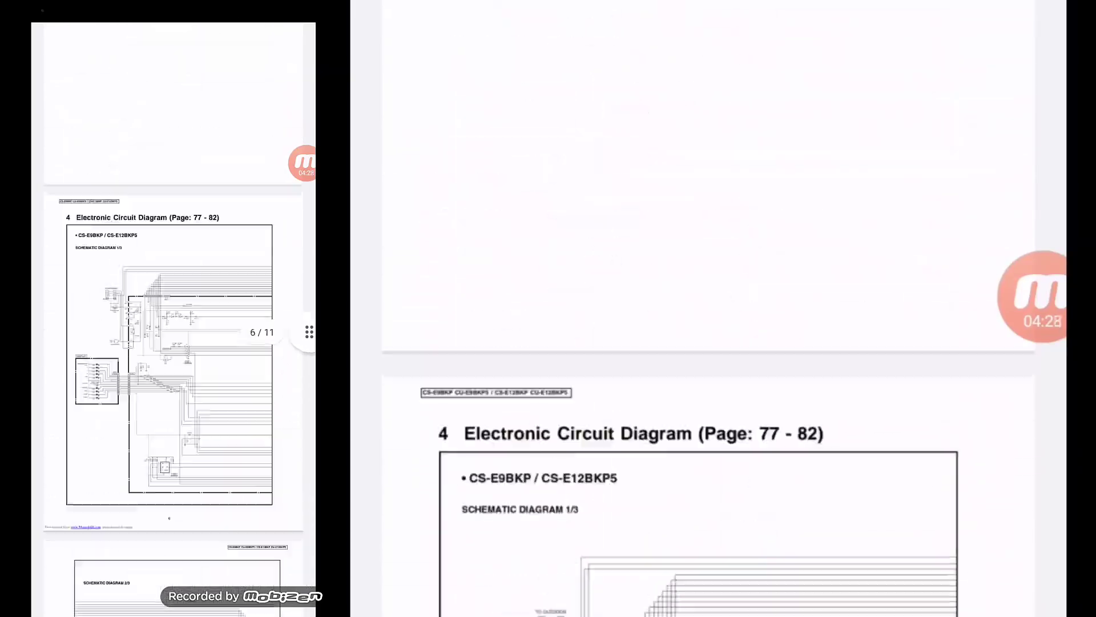
pyautogui.scroll(15, 709, 343)
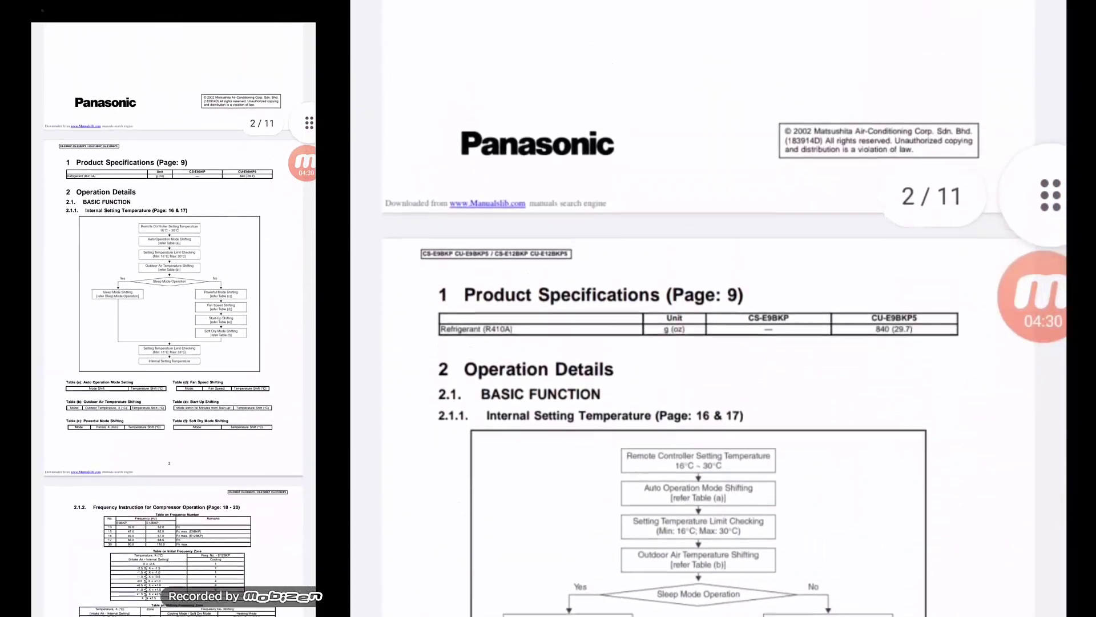
pyautogui.scroll(-15, 709, 342)
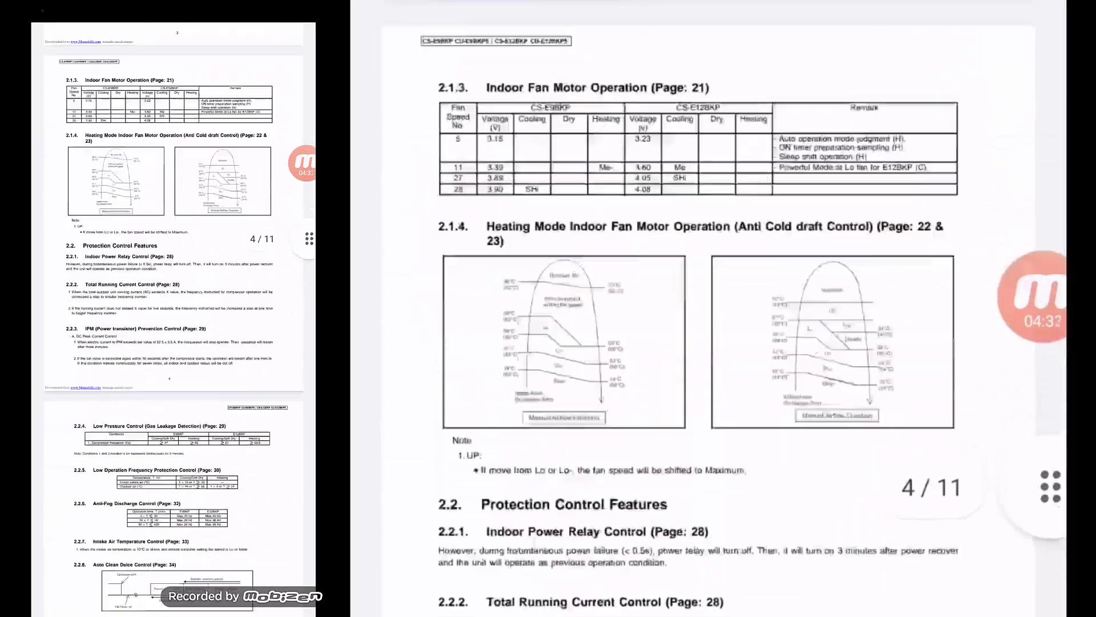
pyautogui.scroll(-15, 709, 343)
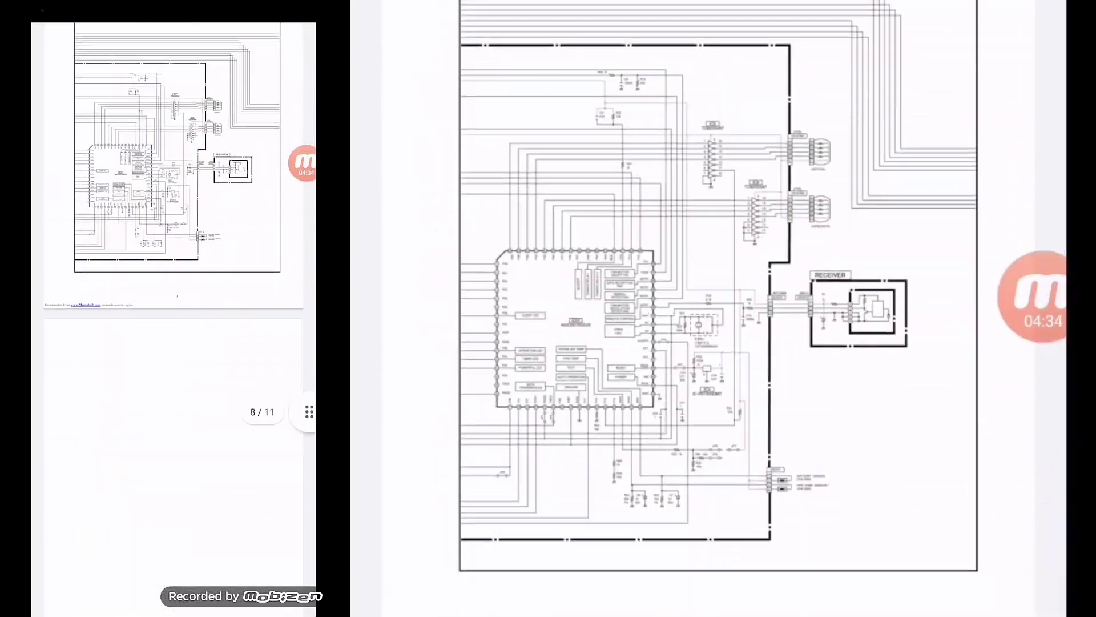
pyautogui.scroll(-15, 710, 342)
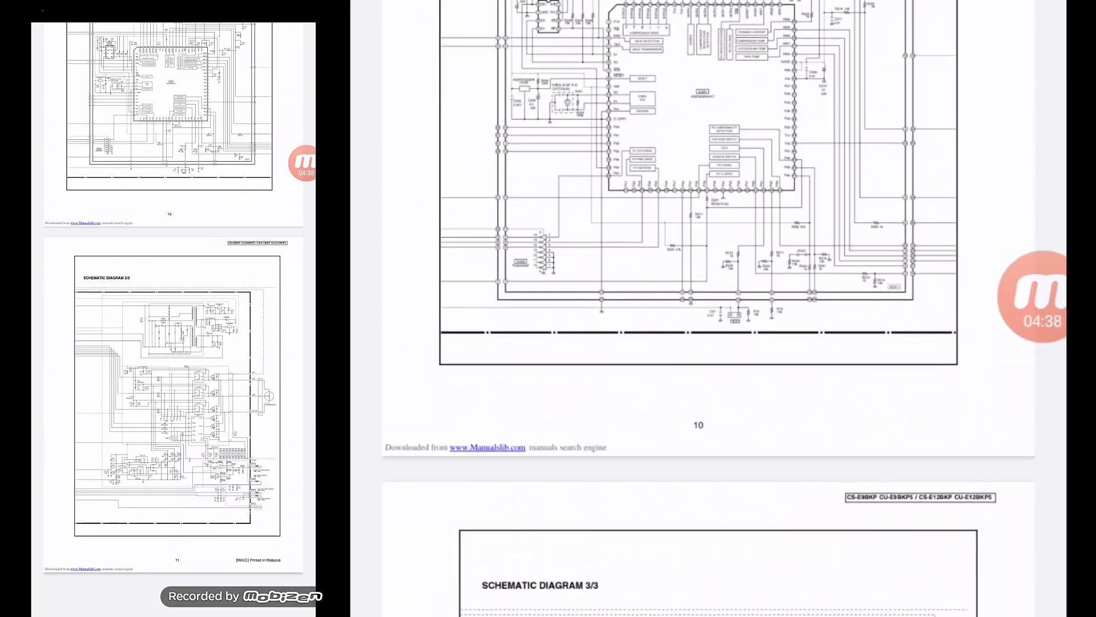
pyautogui.scroll(5, 728, 309)
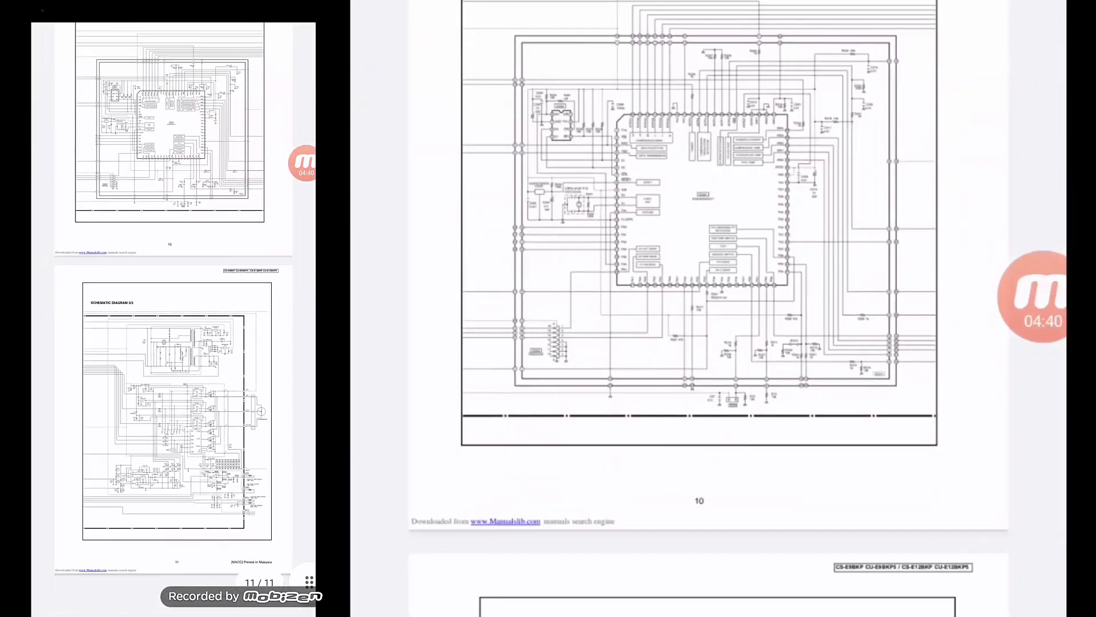
pyautogui.scroll(5, 703, 308)
pyautogui.scroll(8, 532, 256)
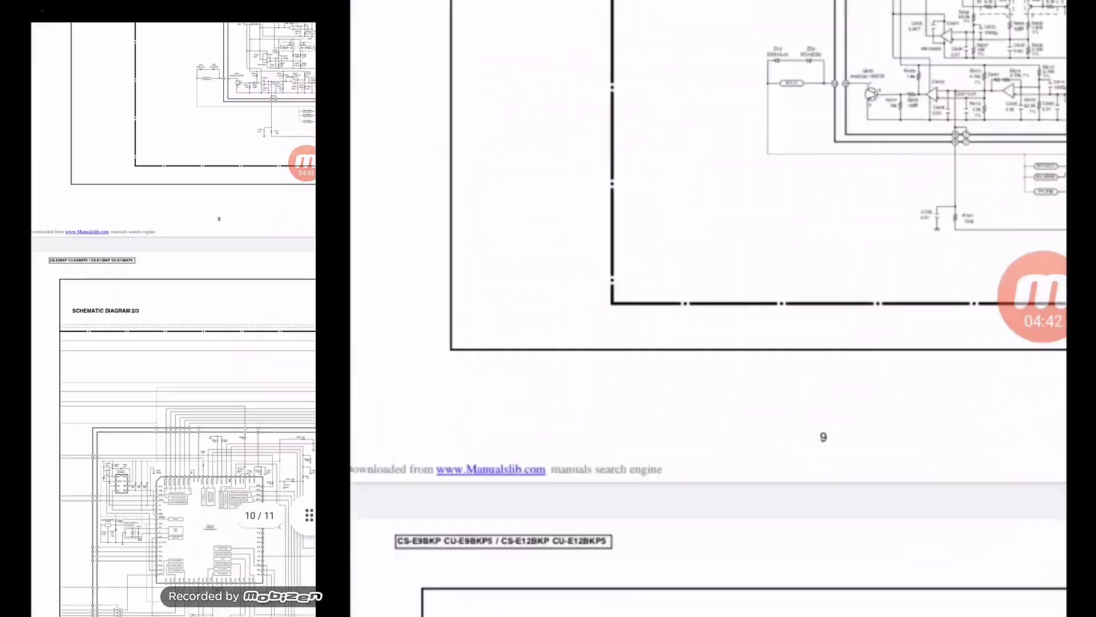
pyautogui.scroll(-5, 702, 309)
pyautogui.scroll(5, 703, 308)
pyautogui.scroll(6, 702, 308)
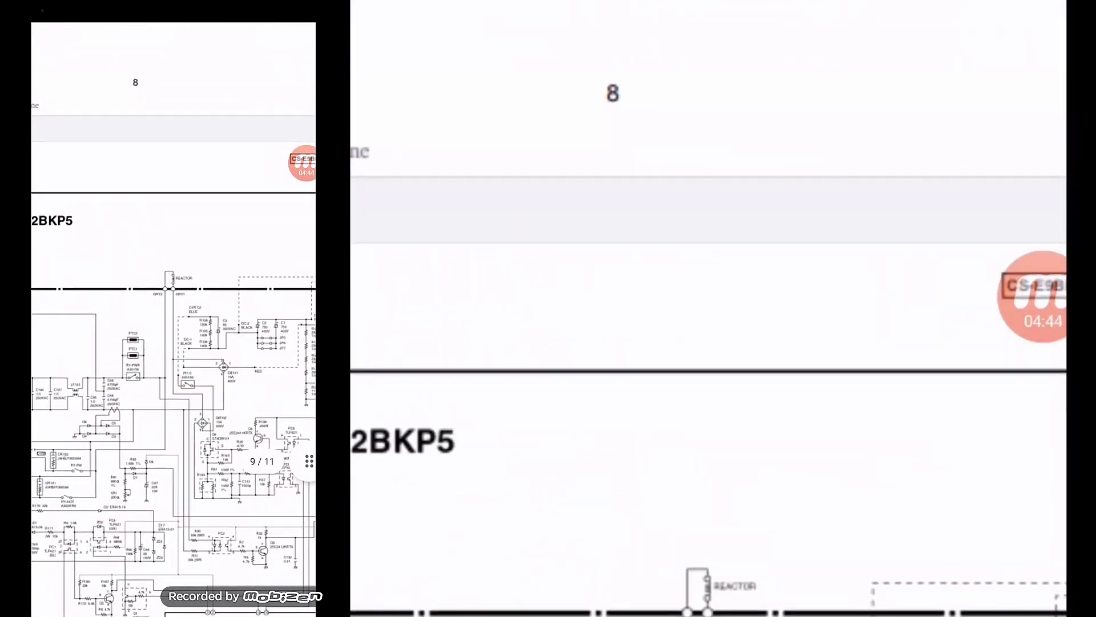
pyautogui.scroll(4, 703, 308)
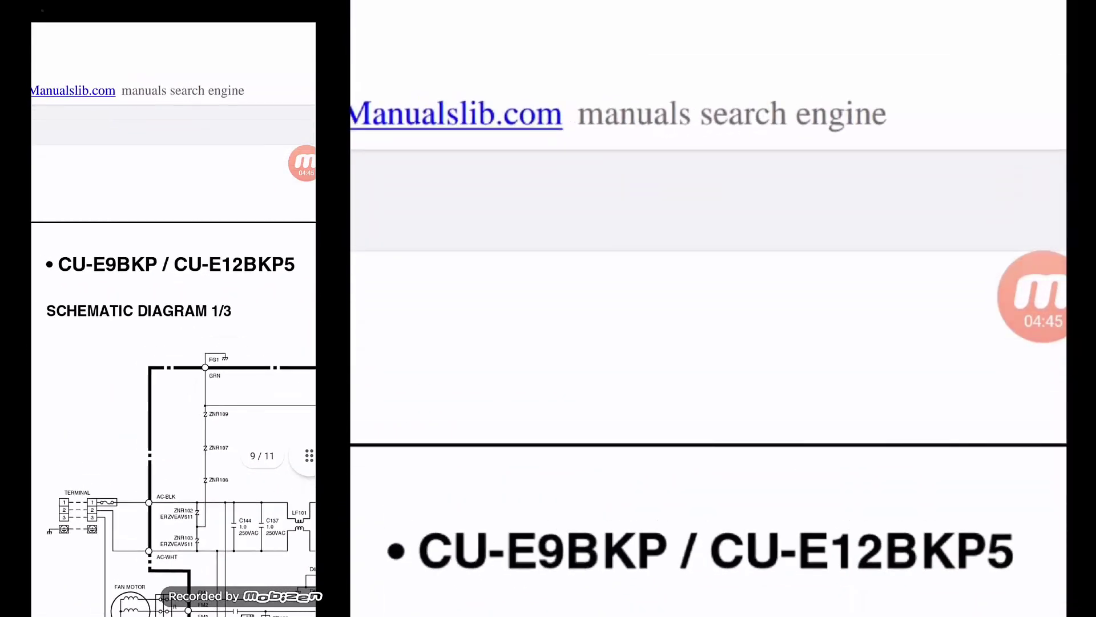
pyautogui.scroll(-2, 703, 308)
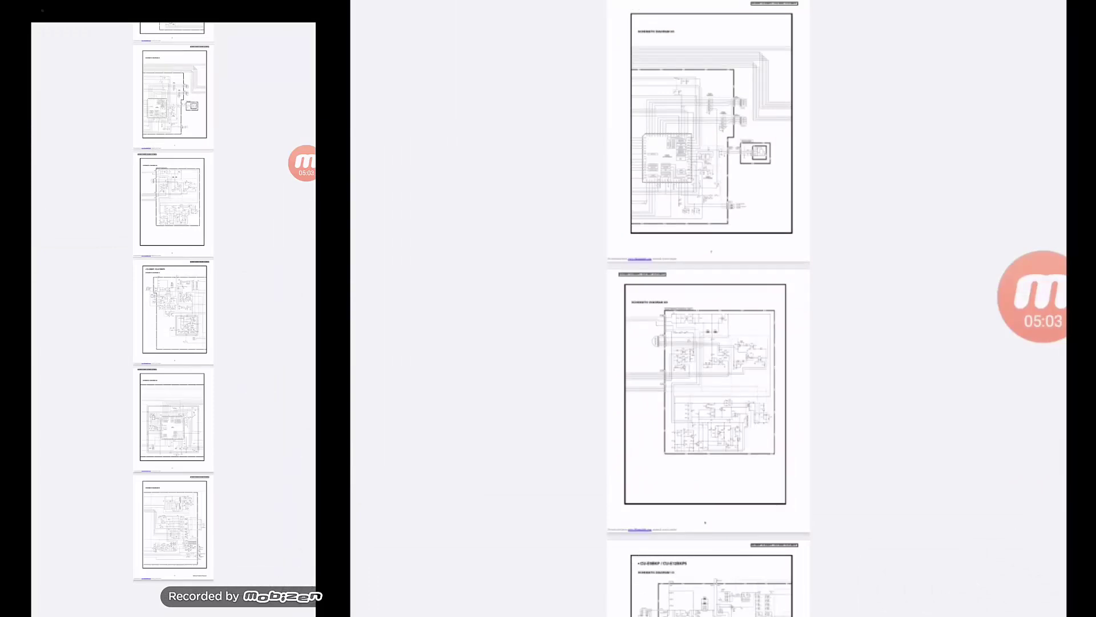
# Close the supplement and open the 89-page service manual cse9bkp (1).pdf
pyautogui.click(702, 308)
pyautogui.click(52, 45)
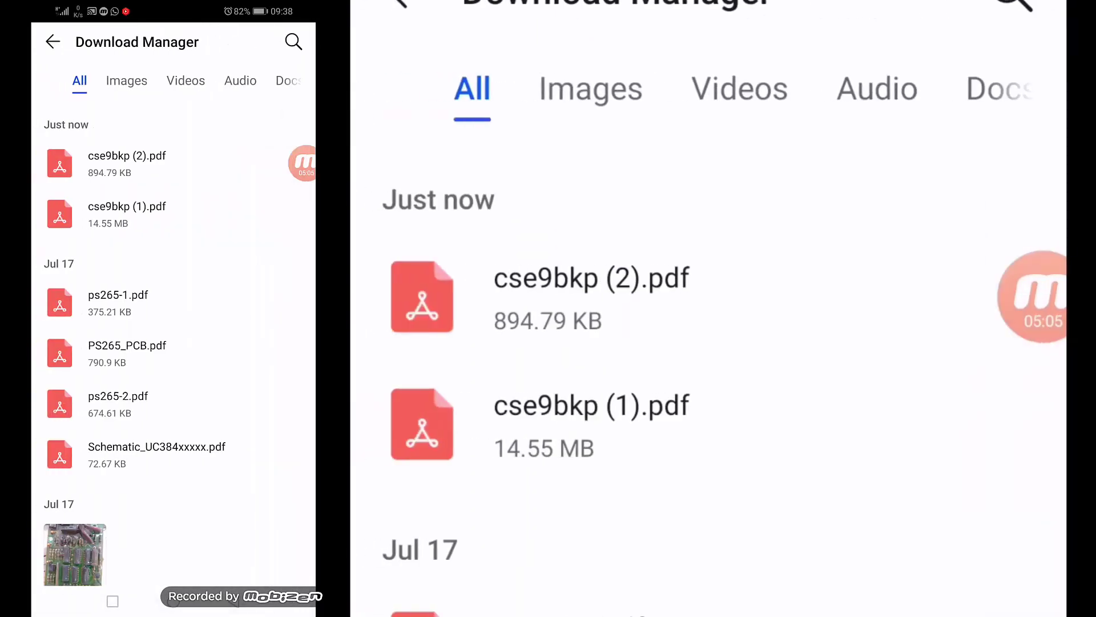
pyautogui.click(591, 424)
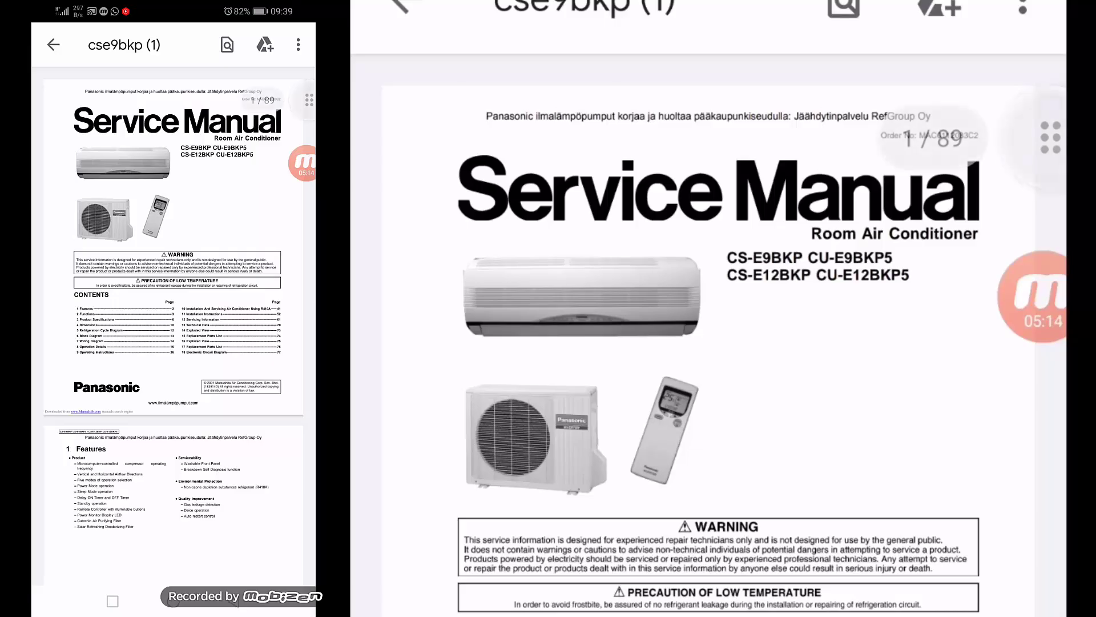
pyautogui.scroll(-15, 709, 343)
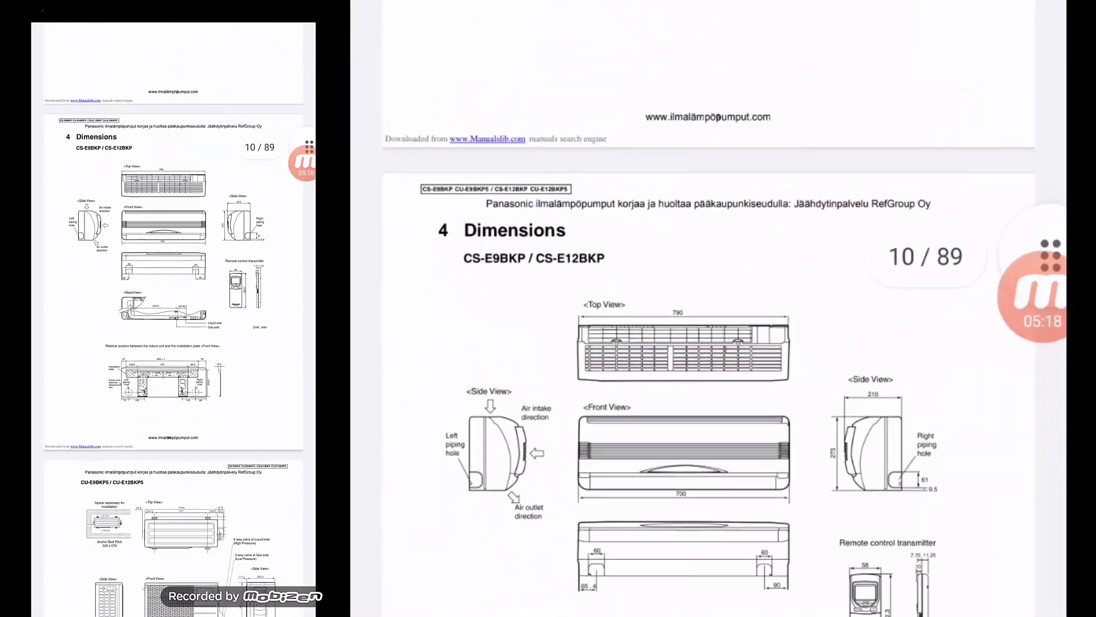
pyautogui.scroll(-10, 708, 343)
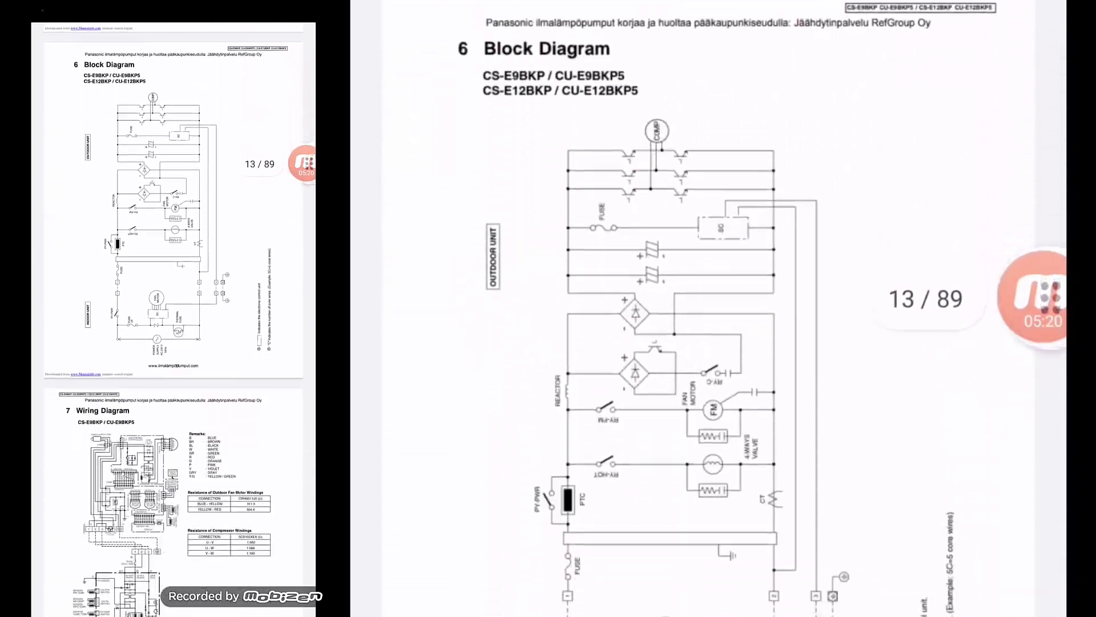
pyautogui.scroll(-8, 708, 343)
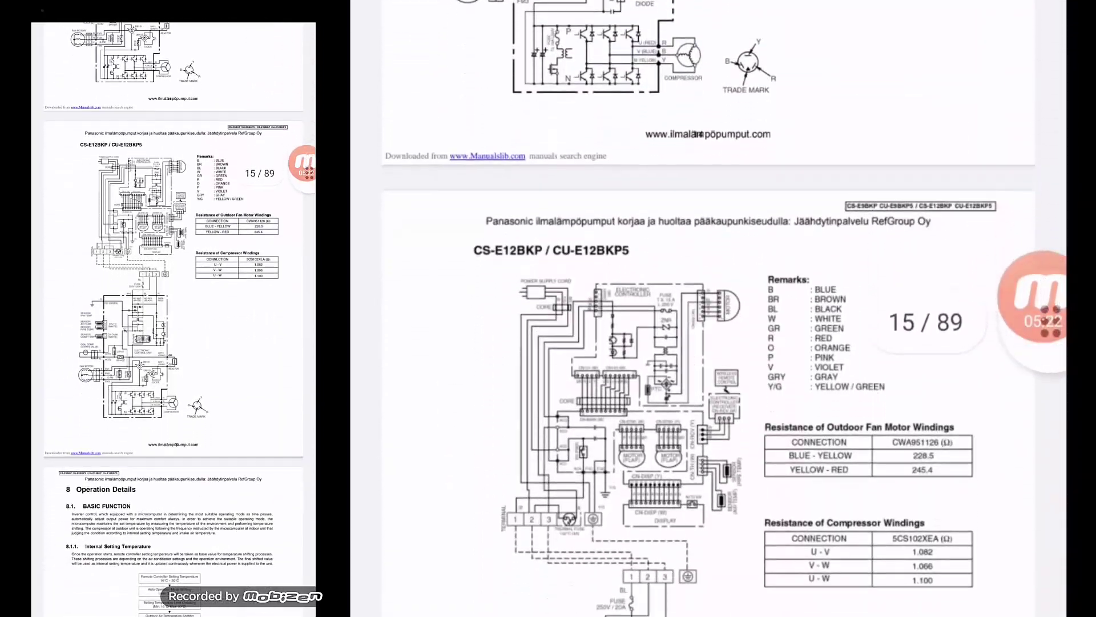
pyautogui.scroll(-10, 708, 343)
pyautogui.scroll(-8, 708, 343)
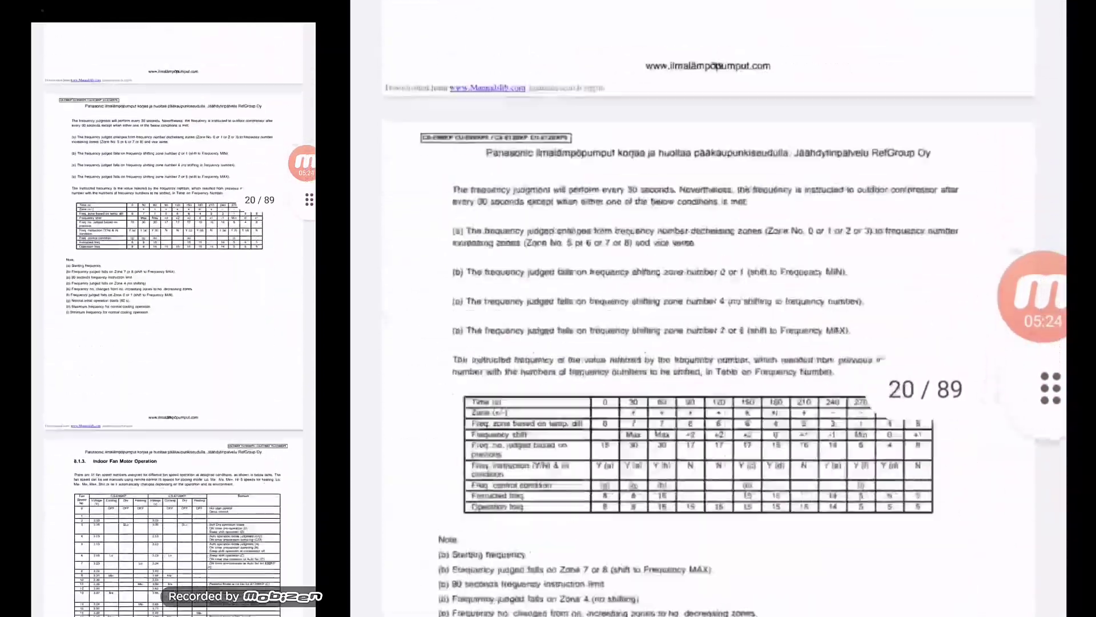
pyautogui.scroll(-8, 708, 343)
pyautogui.scroll(-5, 709, 343)
pyautogui.scroll(-6, 708, 343)
pyautogui.scroll(-6, 708, 342)
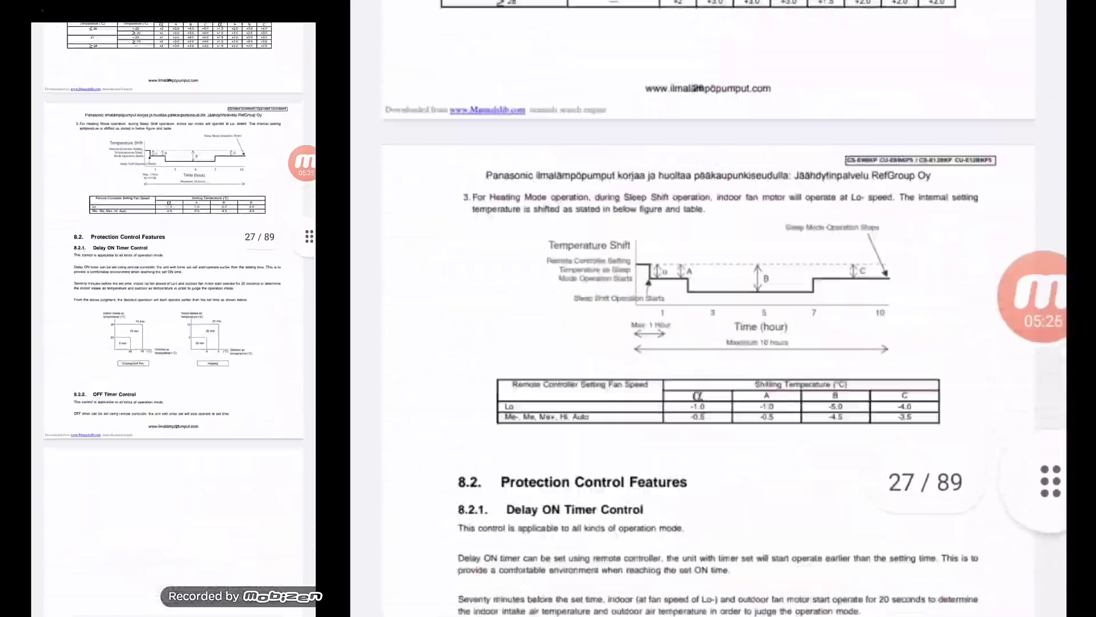
pyautogui.scroll(-4, 708, 342)
pyautogui.scroll(-4, 708, 342)
pyautogui.scroll(-5, 709, 343)
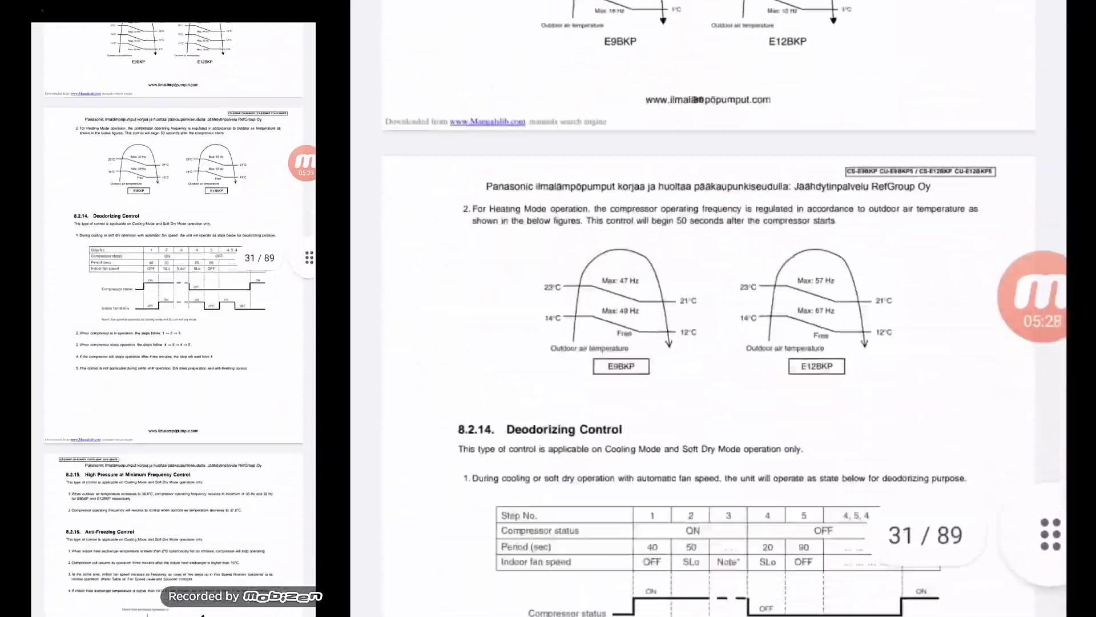
pyautogui.scroll(-8, 709, 342)
pyautogui.scroll(-8, 709, 343)
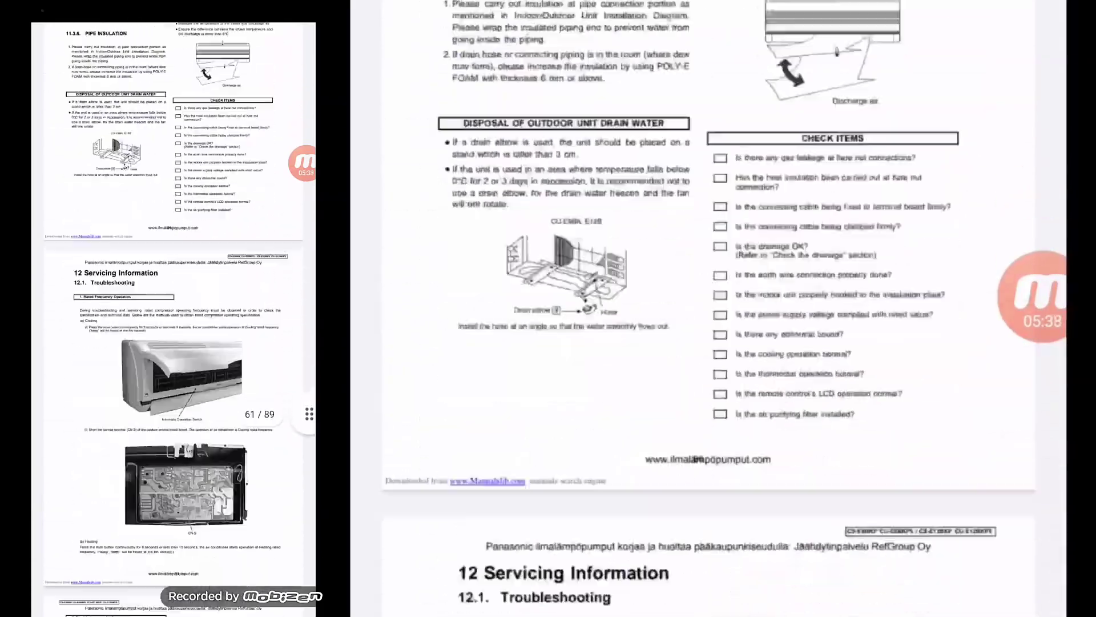
pyautogui.scroll(-8, 709, 342)
pyautogui.scroll(-6, 708, 342)
pyautogui.scroll(-5, 709, 343)
pyautogui.scroll(-3, 708, 342)
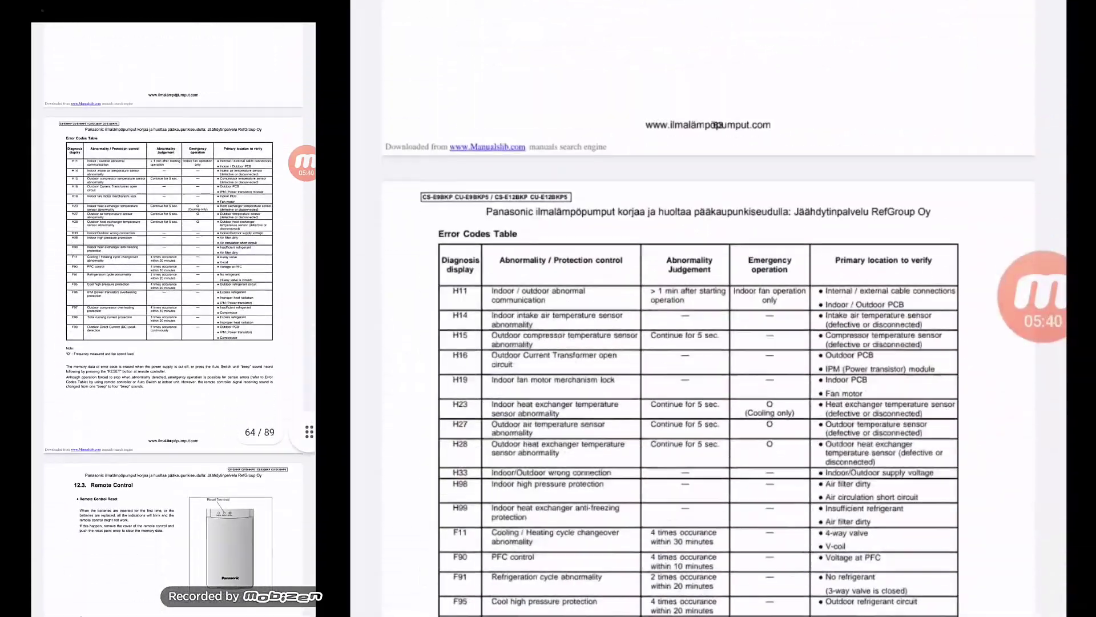
pyautogui.scroll(3, 708, 343)
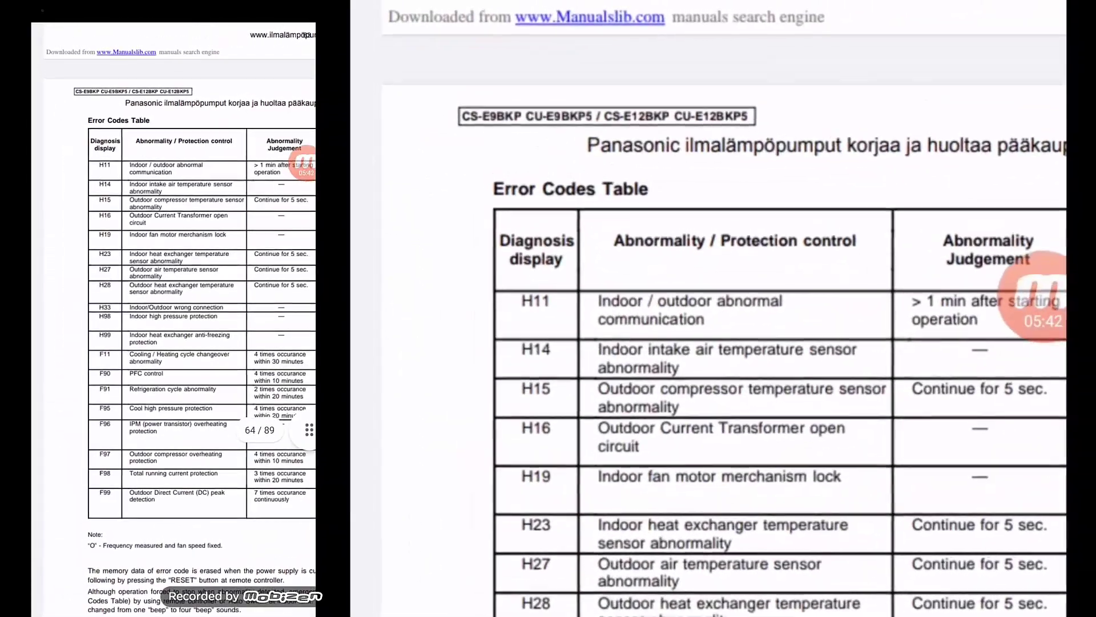
pyautogui.scroll(3, 708, 343)
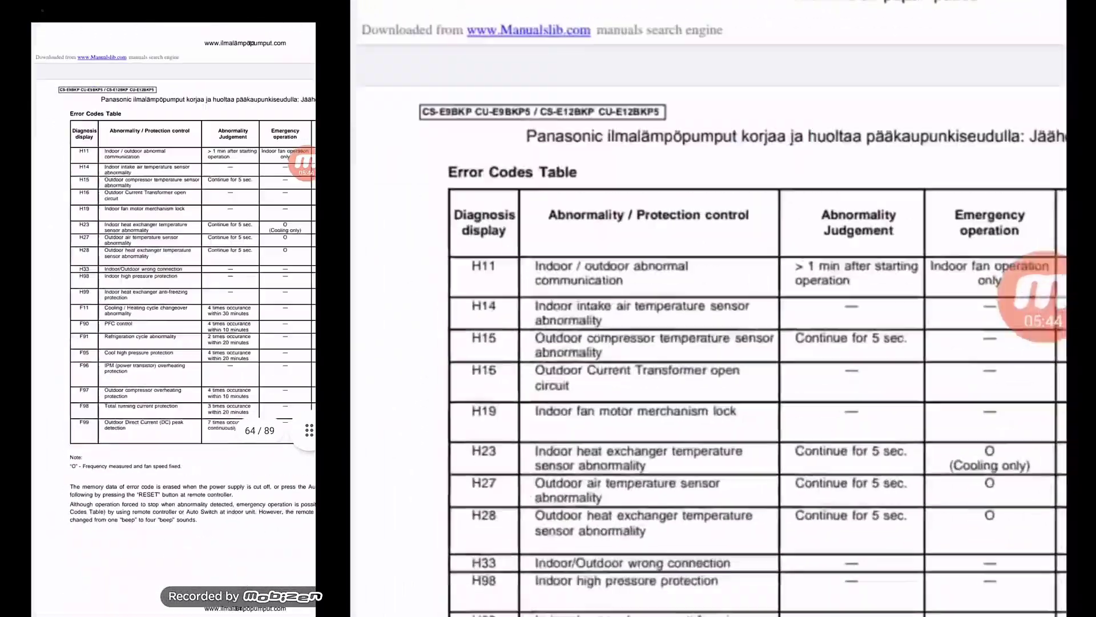
pyautogui.scroll(-3, 708, 343)
pyautogui.scroll(2, 708, 343)
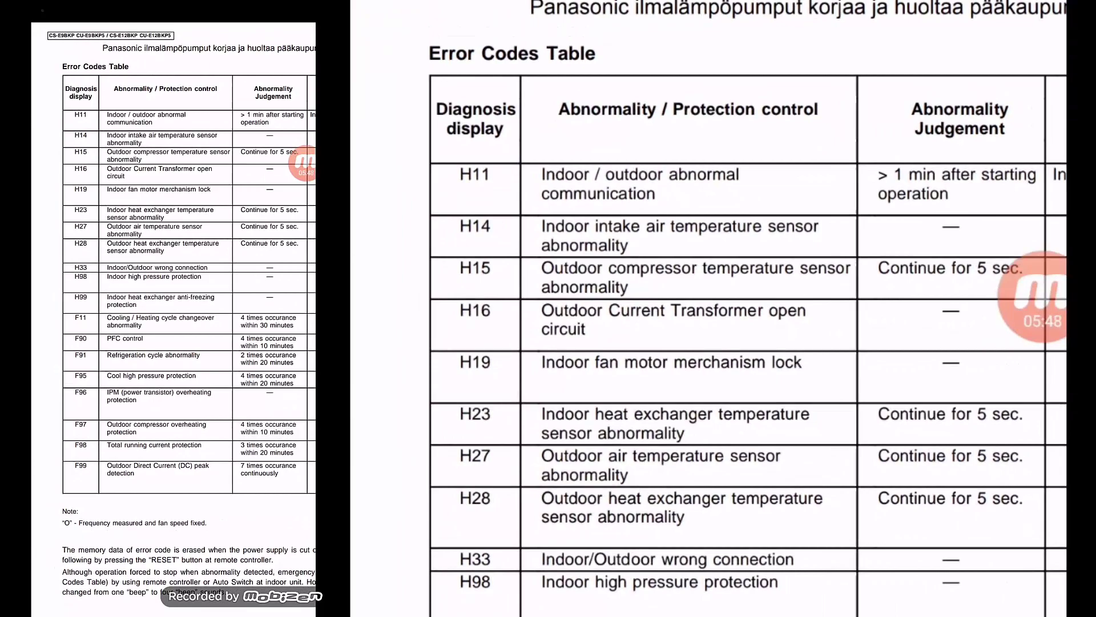
pyautogui.scroll(-5, 708, 343)
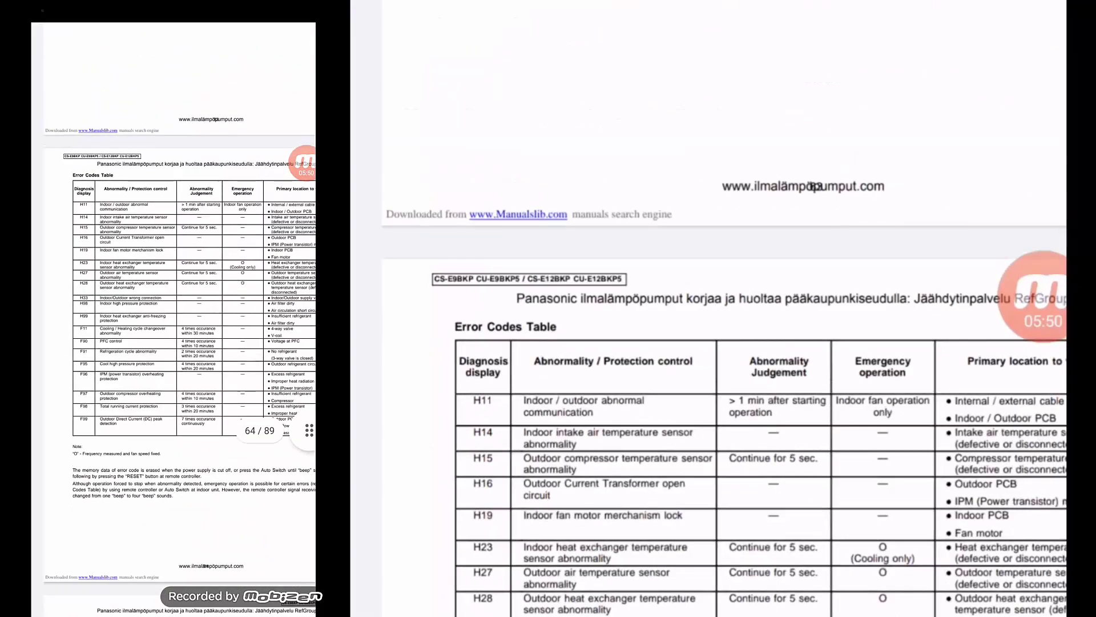
pyautogui.hscroll(3, 709, 344)
pyautogui.scroll(-10, 708, 343)
pyautogui.scroll(-5, 709, 343)
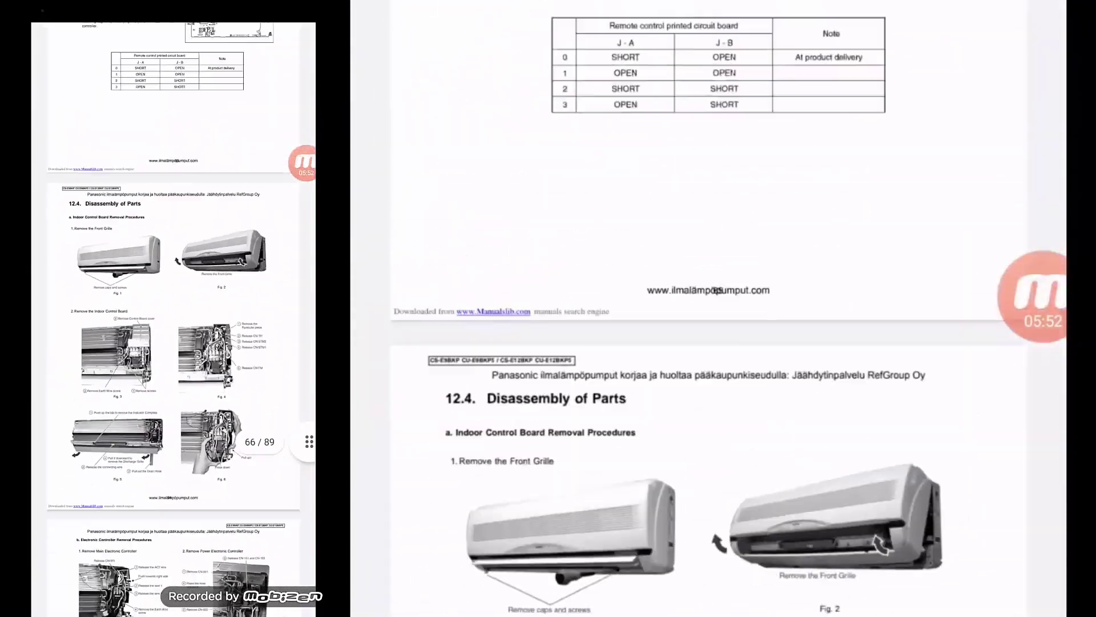
pyautogui.scroll(-5, 708, 343)
pyautogui.scroll(-5, 708, 343)
pyautogui.scroll(-5, 708, 343)
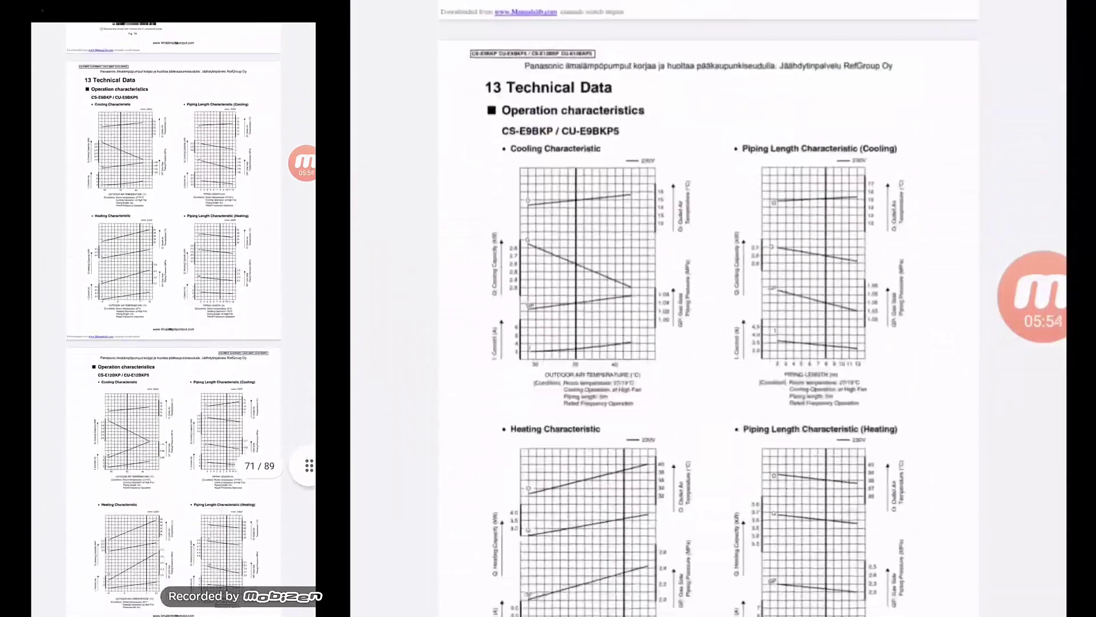
pyautogui.scroll(-5, 709, 343)
pyautogui.scroll(-5, 709, 343)
pyautogui.scroll(-5, 708, 342)
pyautogui.scroll(-5, 708, 343)
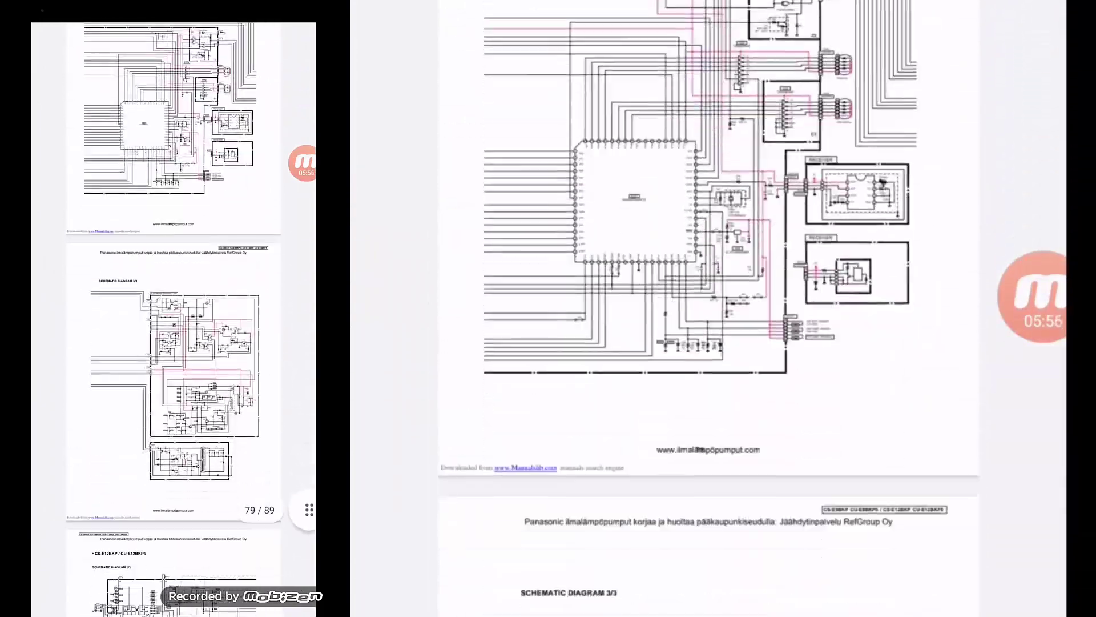
pyautogui.scroll(-5, 709, 343)
pyautogui.scroll(-5, 708, 343)
pyautogui.scroll(5, 708, 342)
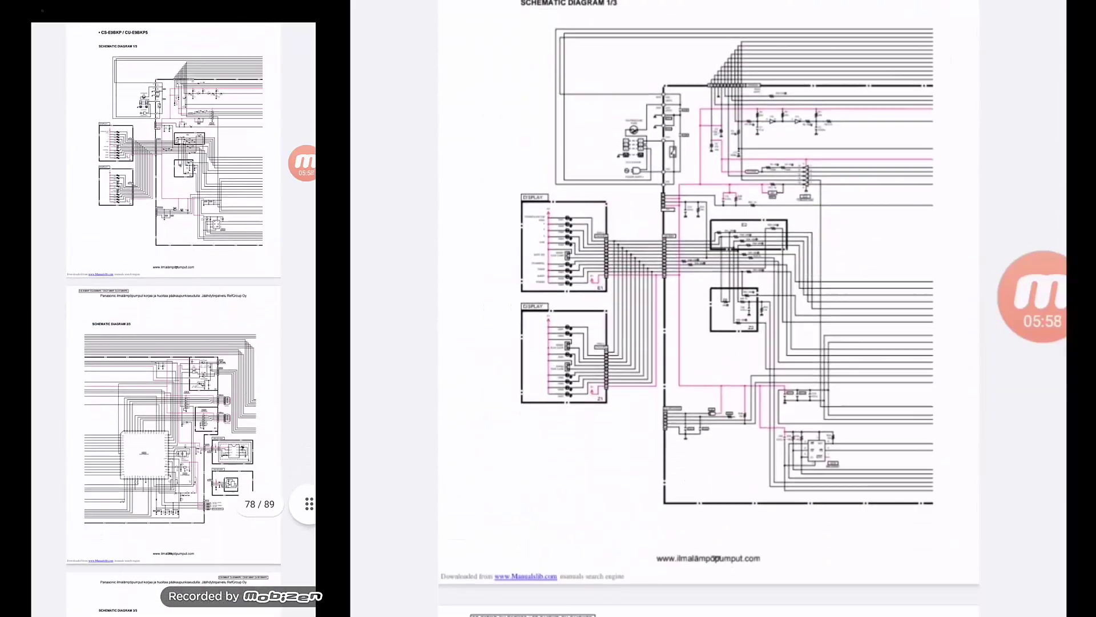
pyautogui.scroll(5, 708, 343)
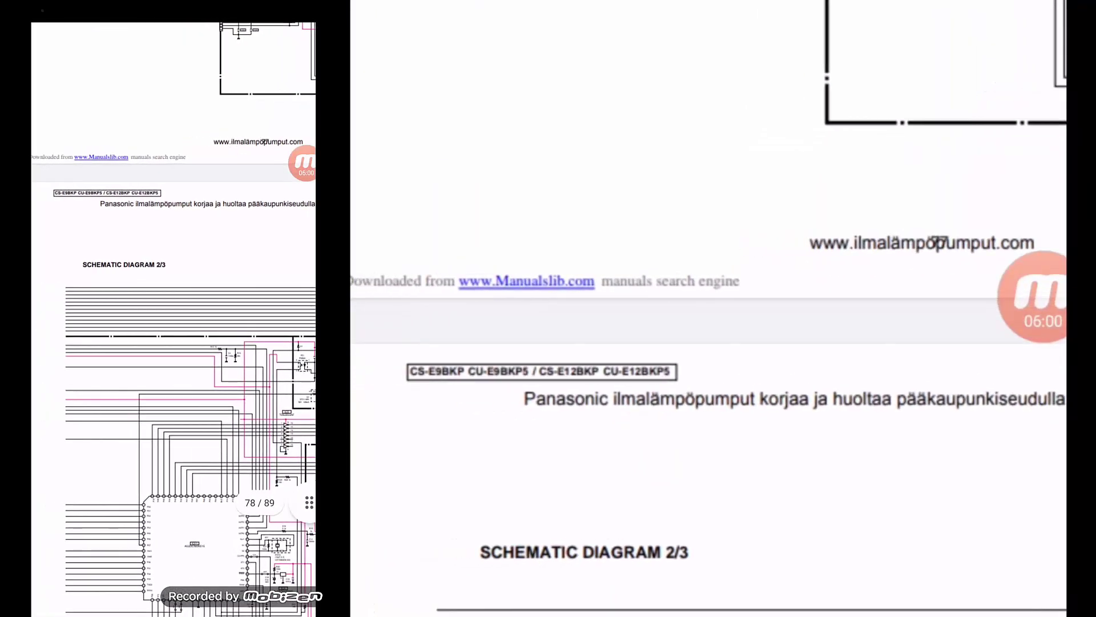
pyautogui.scroll(5, 709, 343)
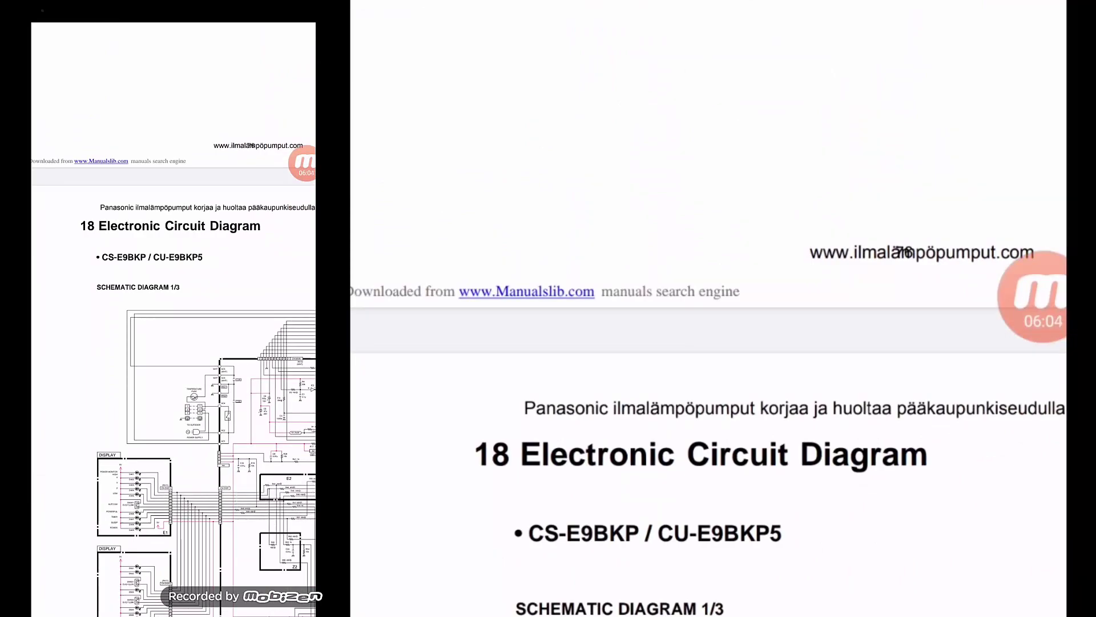
pyautogui.scroll(-5, 708, 342)
pyautogui.scroll(-5, 708, 343)
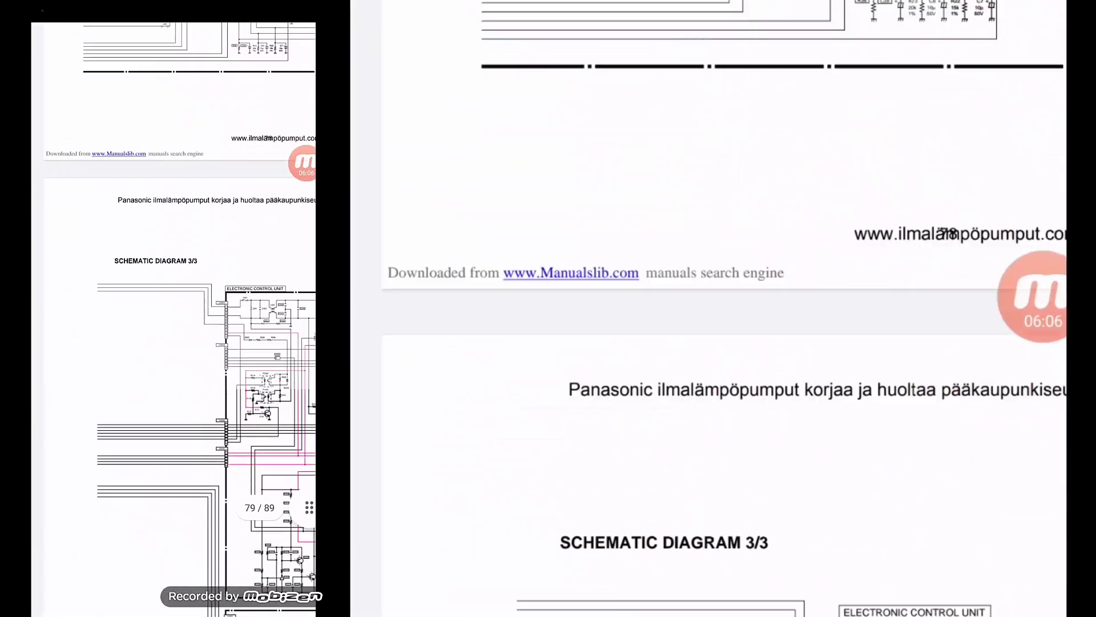
pyautogui.scroll(-3, 709, 342)
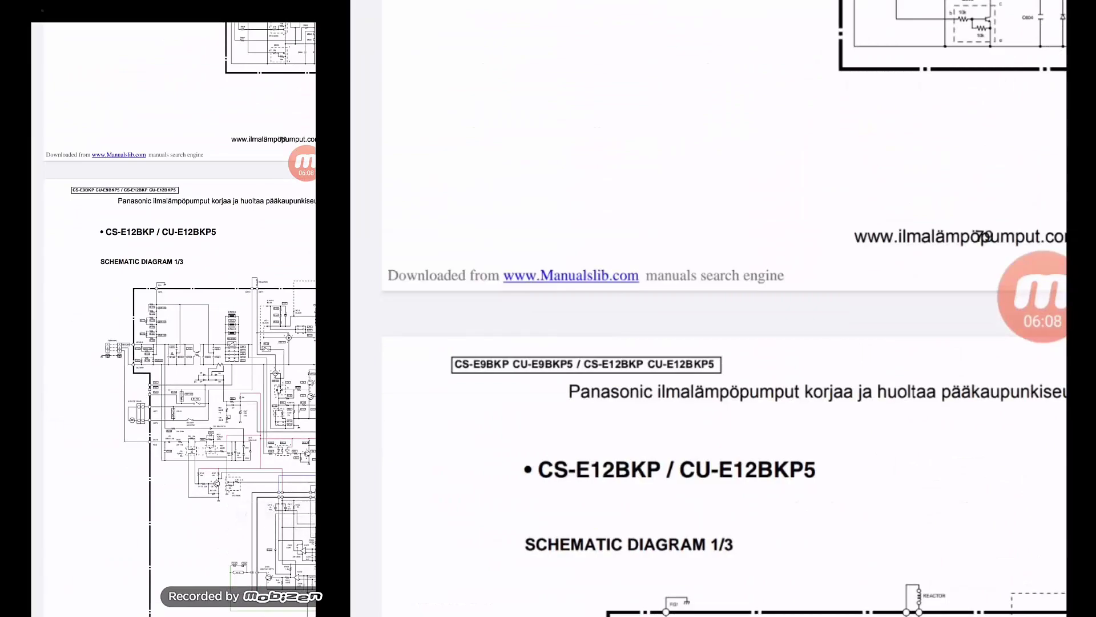
pyautogui.scroll(3, 709, 343)
pyautogui.scroll(-2, 707, 343)
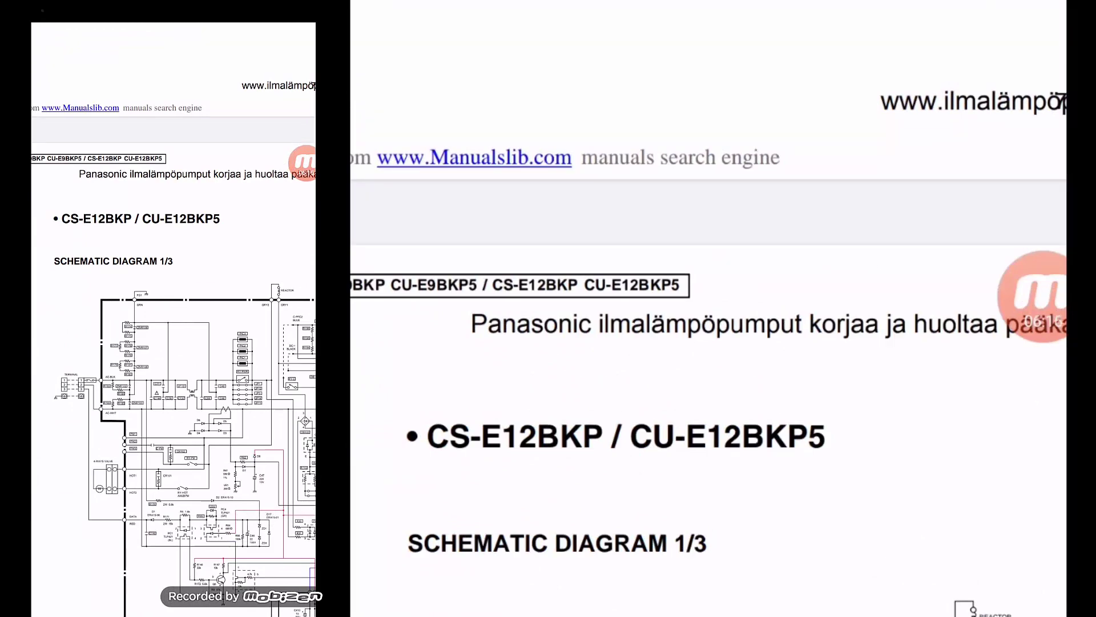
pyautogui.scroll(-5, 709, 342)
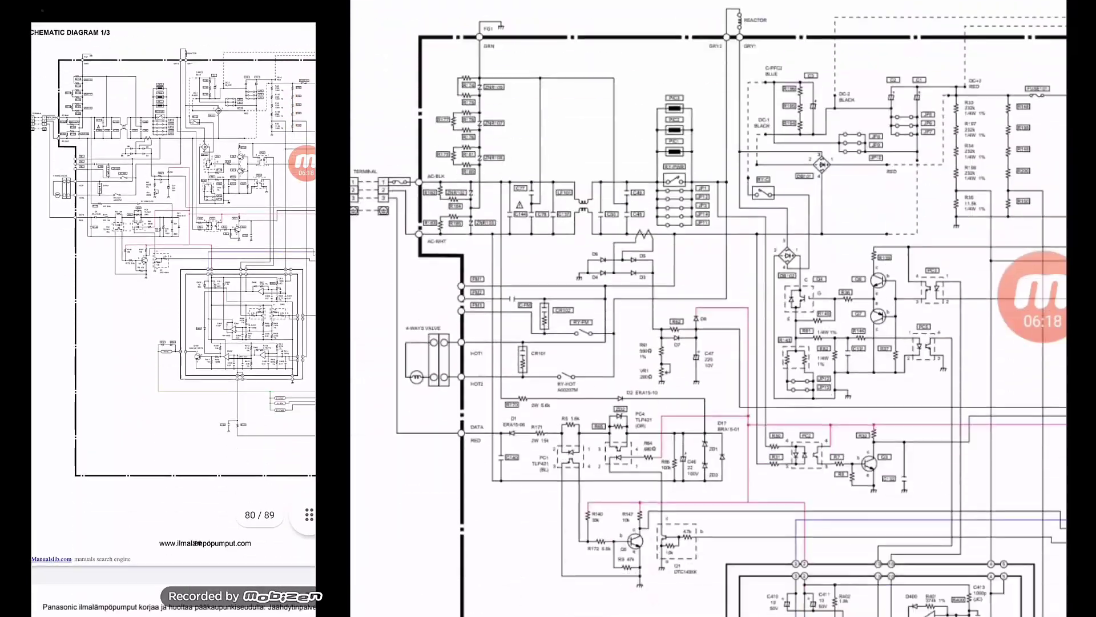
pyautogui.scroll(5, 708, 343)
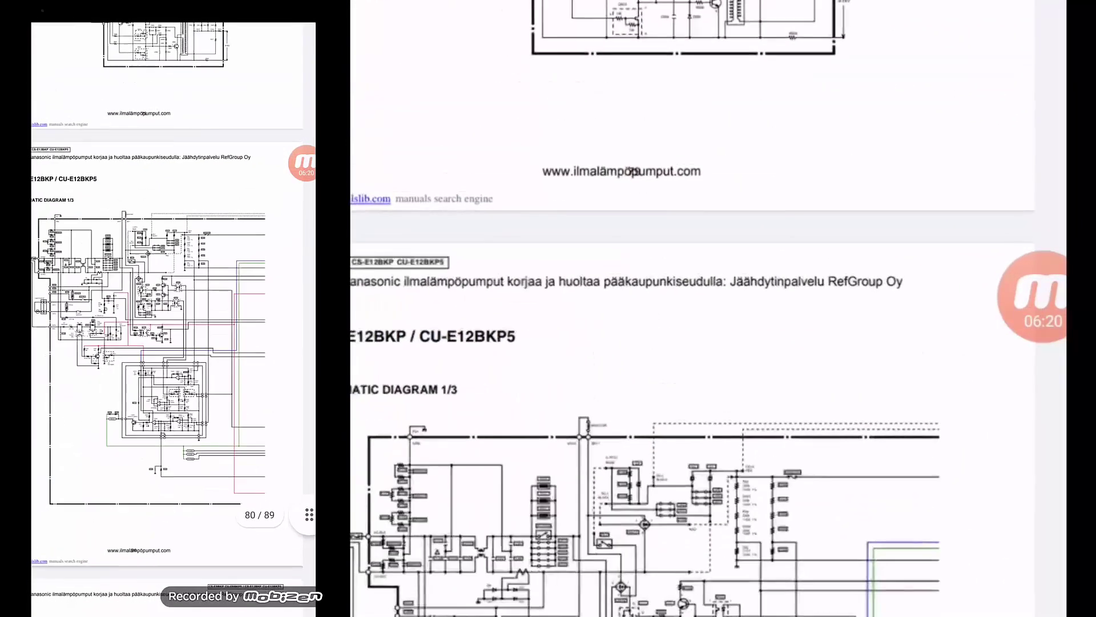
pyautogui.scroll(-10, 708, 343)
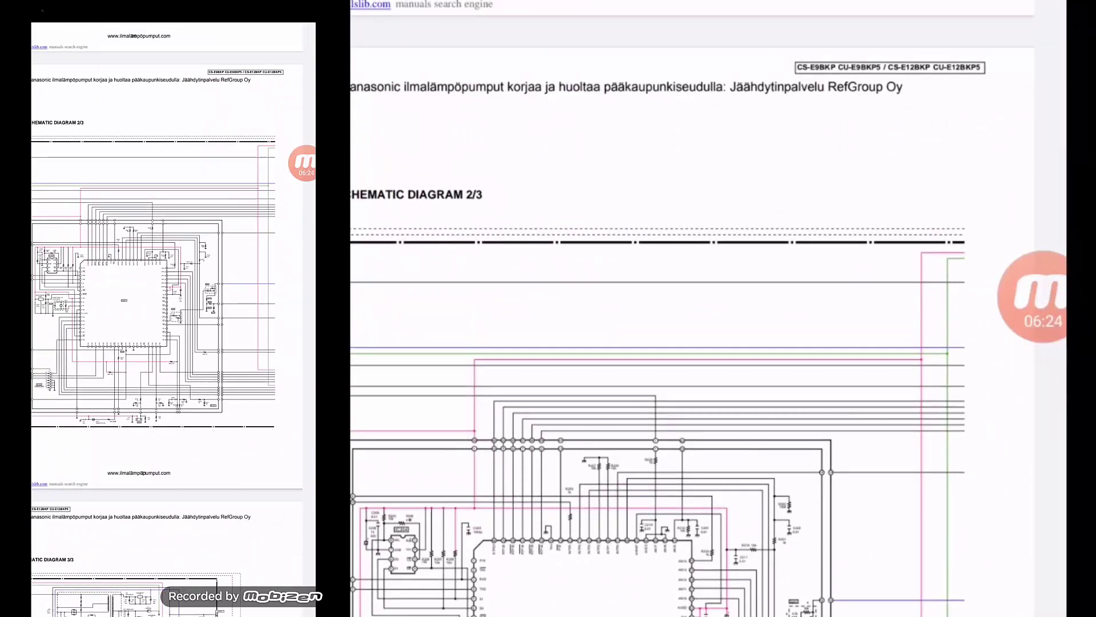
pyautogui.scroll(-5, 709, 343)
pyautogui.scroll(-5, 708, 343)
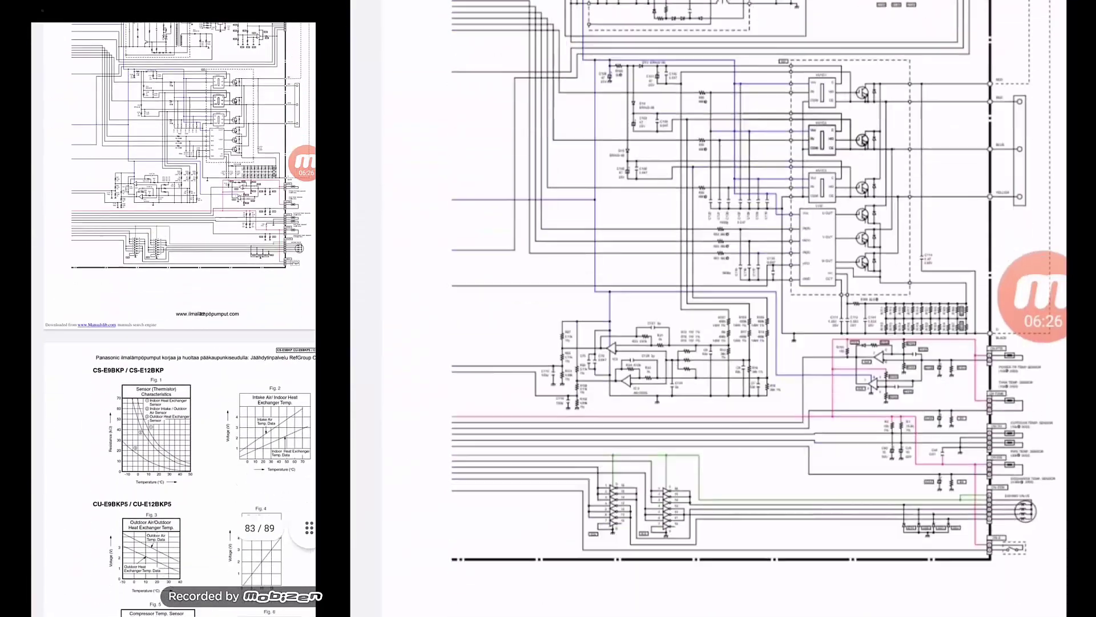
pyautogui.scroll(-5, 708, 342)
pyautogui.scroll(-3, 709, 344)
pyautogui.scroll(-2, 709, 343)
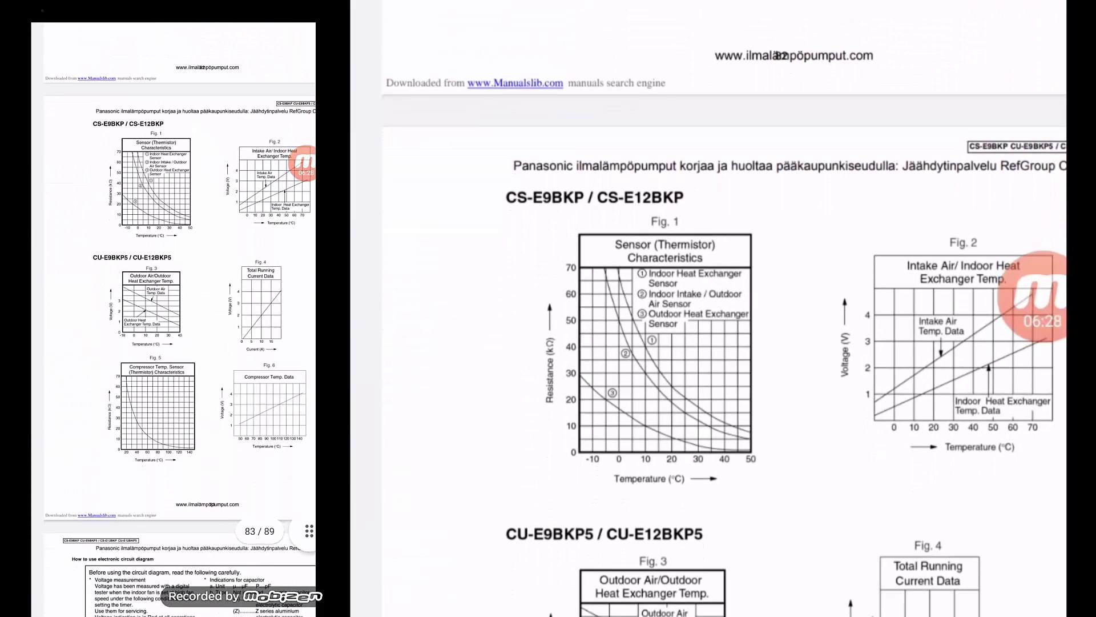